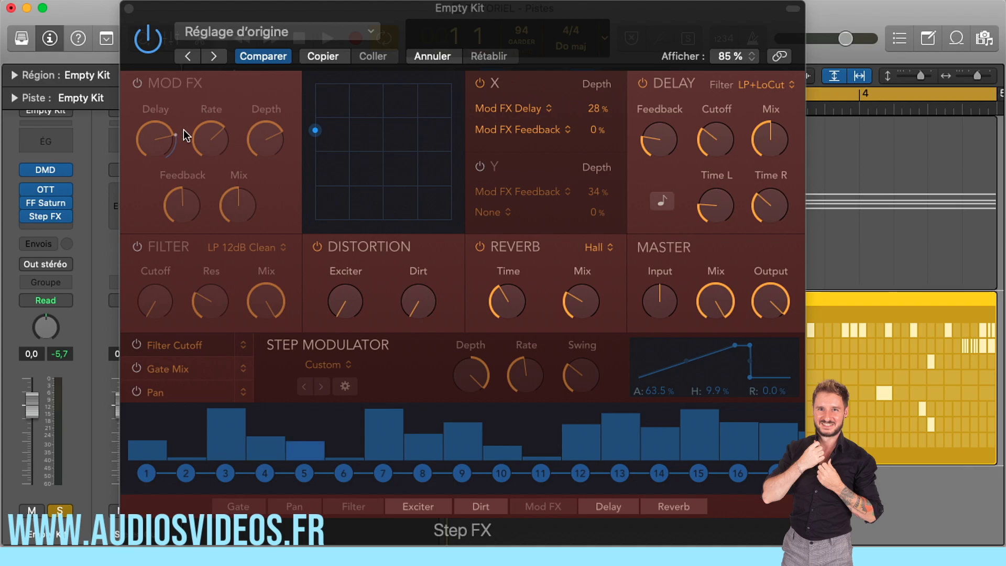
Try several positions of the XY pad's point and check the targets available for the X axis
left_click_drag(315, 130, 371, 124)
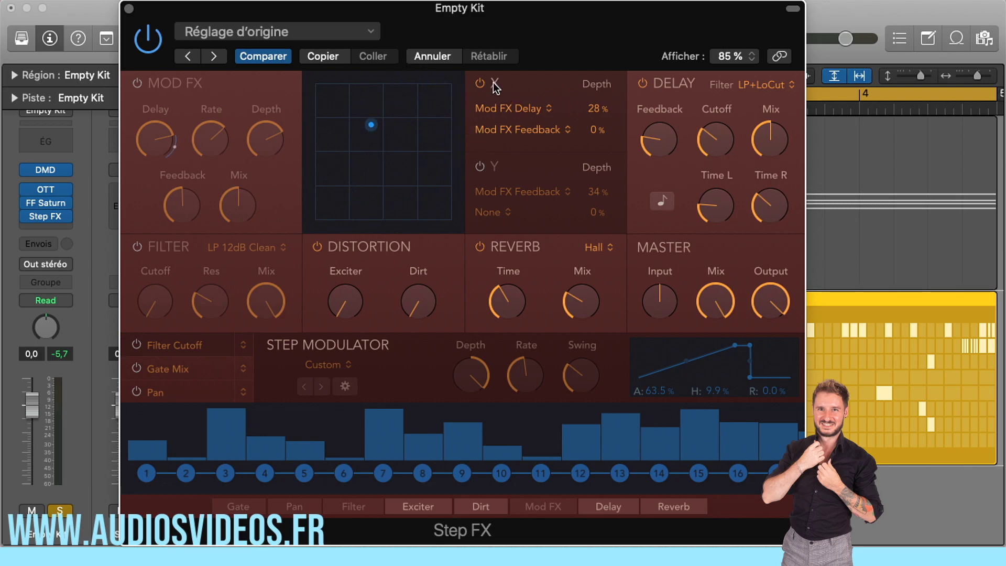
left_click_drag(372, 124, 655, 251)
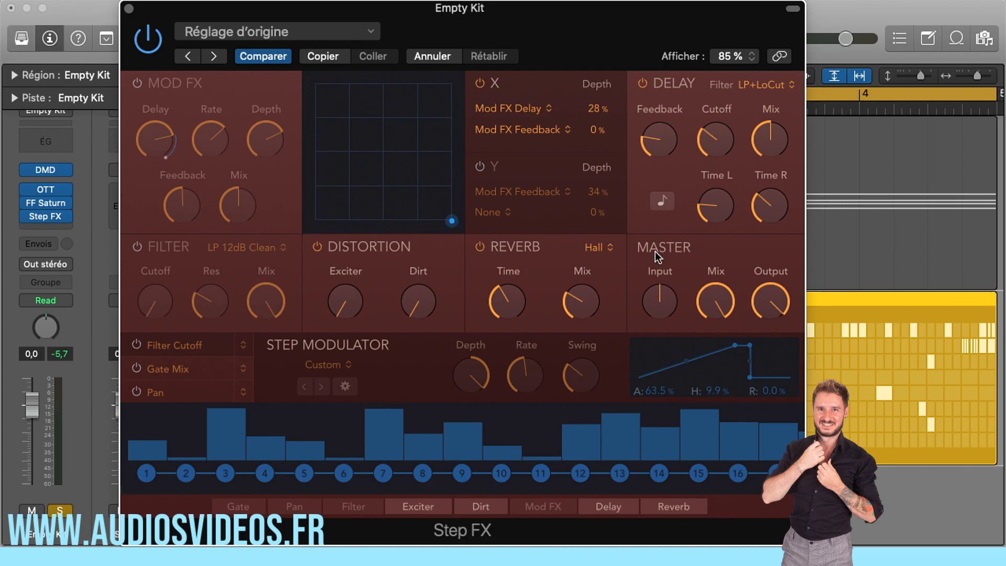
left_click(534, 109)
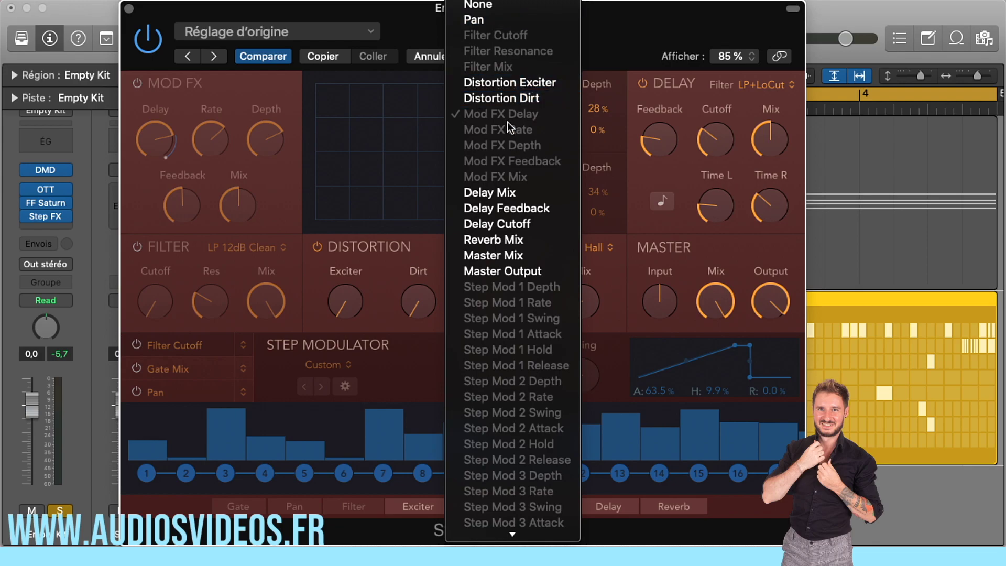
left_click(430, 149)
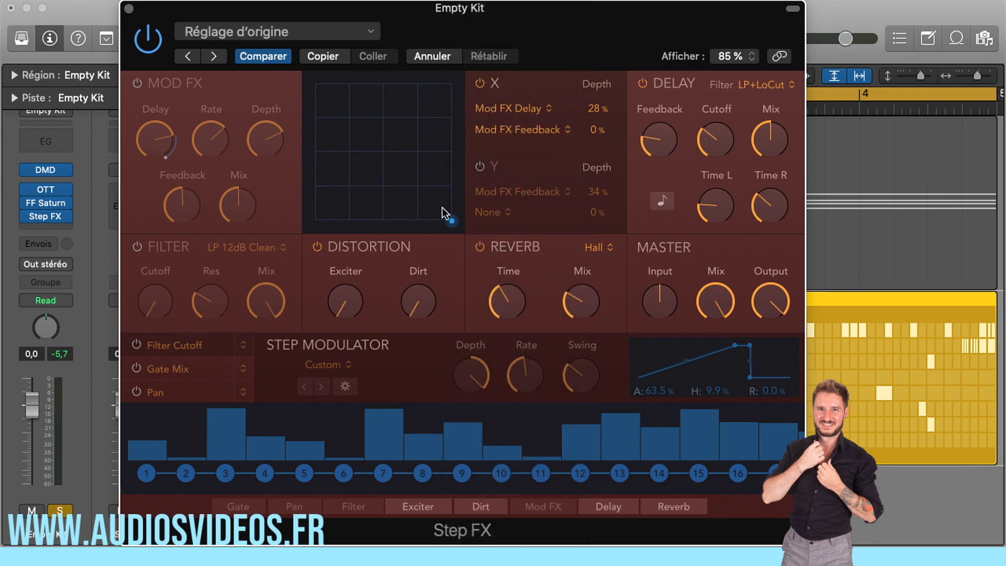
left_click_drag(394, 104, 398, 151)
Turn on the Filter section and check the targets available for the first X-axis assignment
left_click(539, 108)
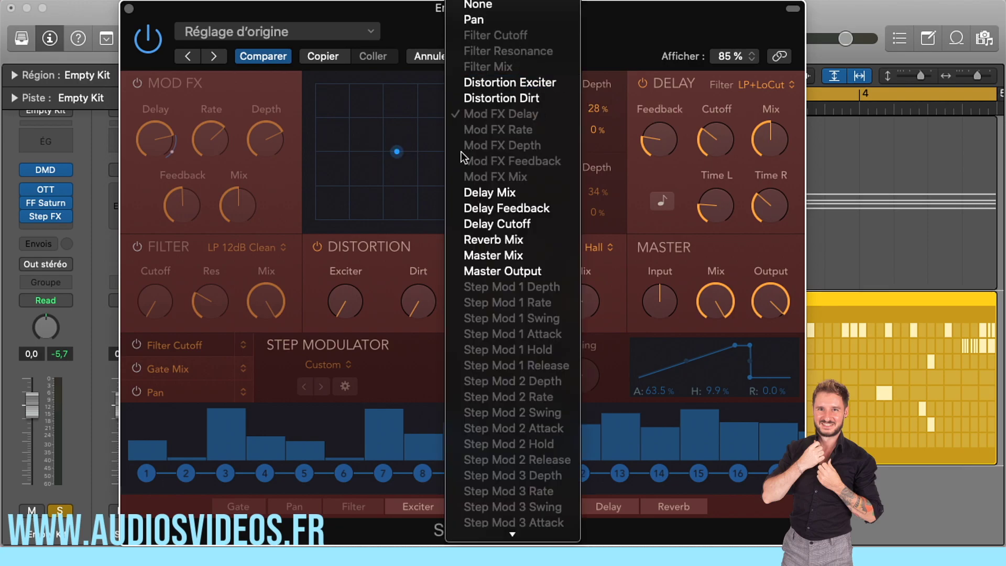
left_click(138, 245)
left_click(137, 244)
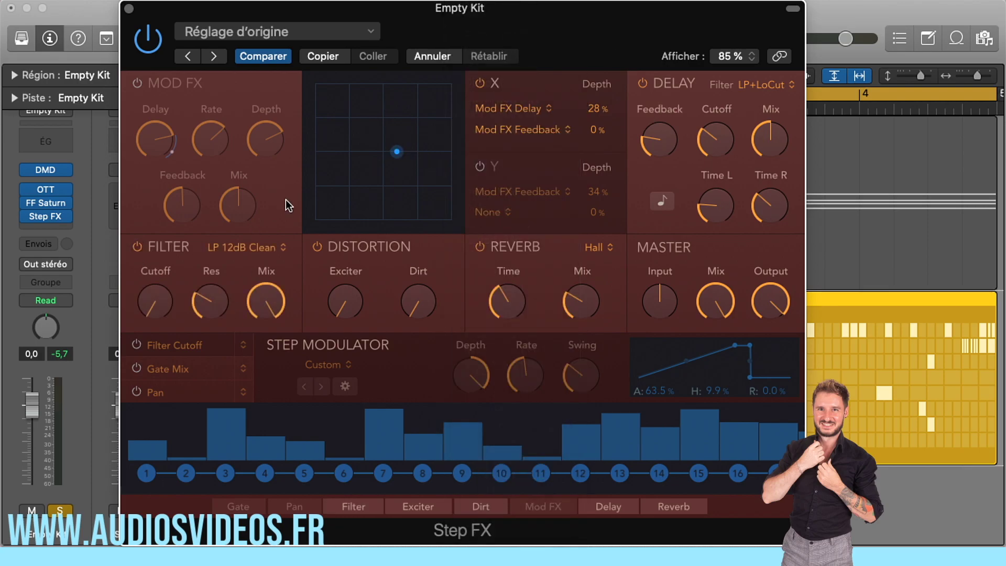
left_click(551, 110)
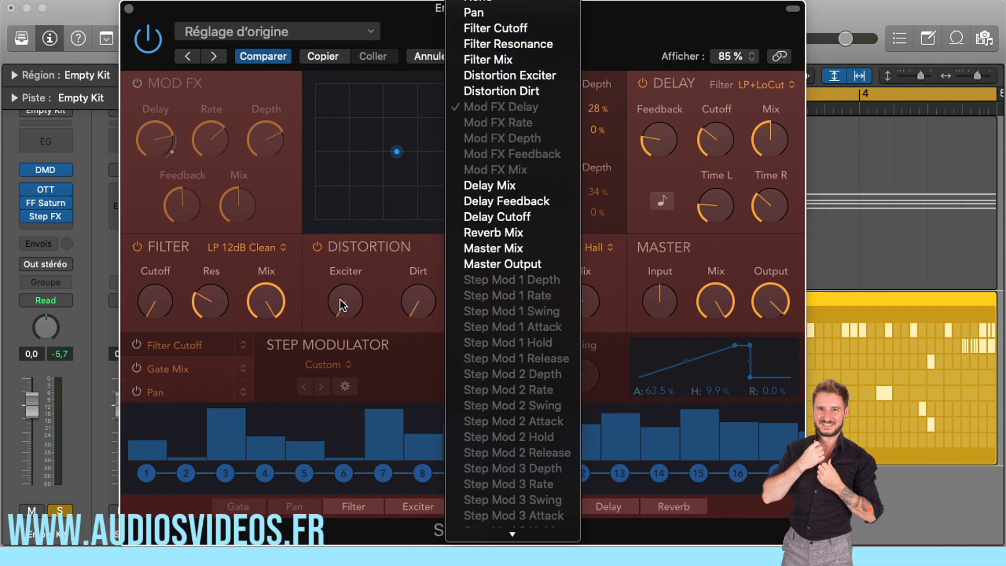
left_click(406, 43)
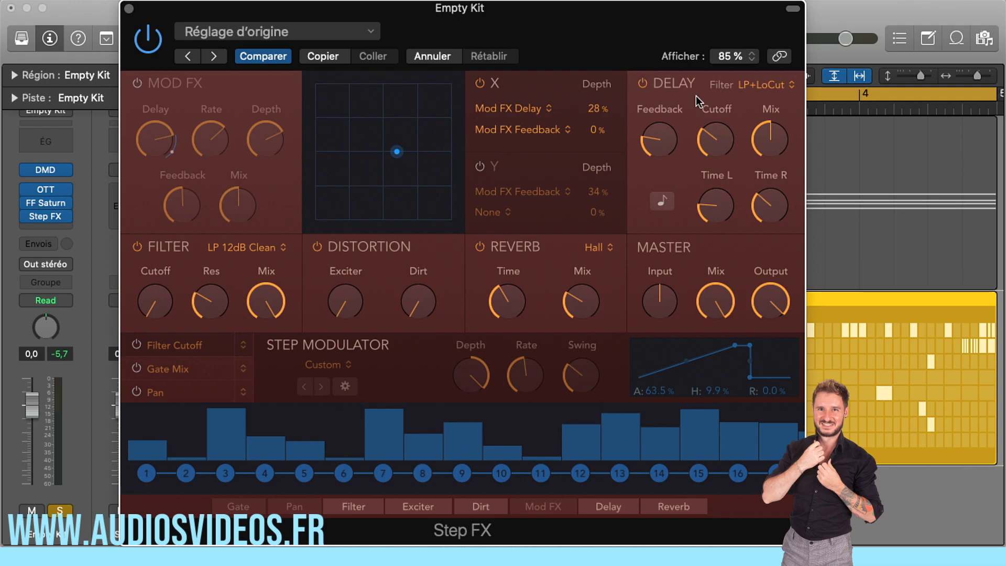
Review the filter types offered in the Delay section and its cutoff and time controls
left_click(772, 91)
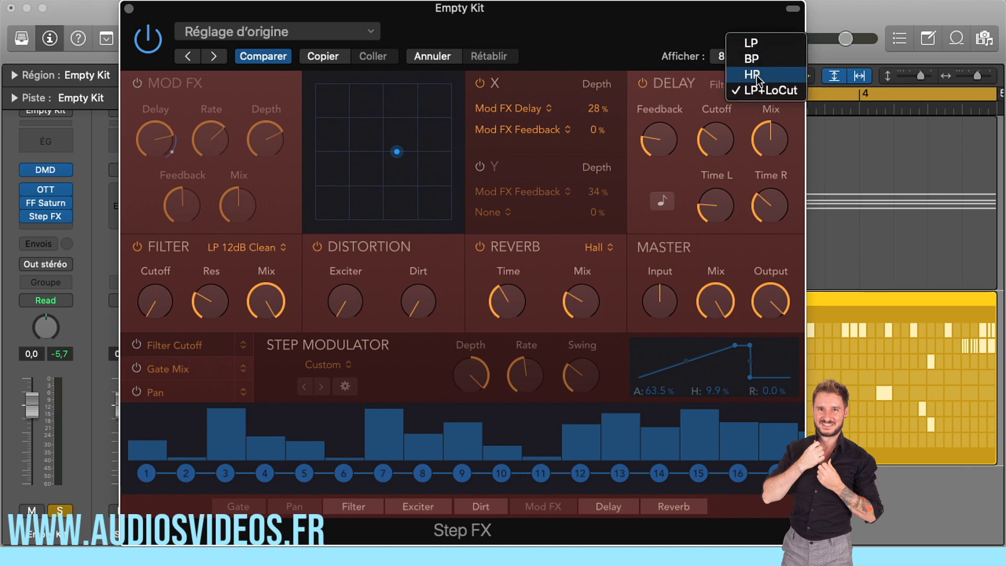
left_click(684, 96)
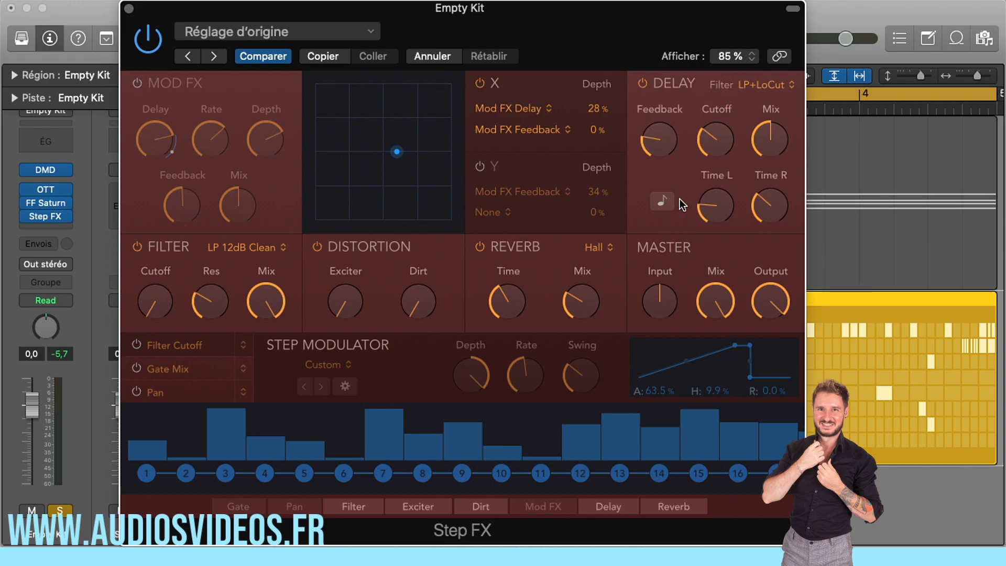
mouse_move(716, 146)
mouse_move(703, 206)
Try the delay's tempo sync, switch it back off, and raise the left delay time to match the right one
left_click(663, 202)
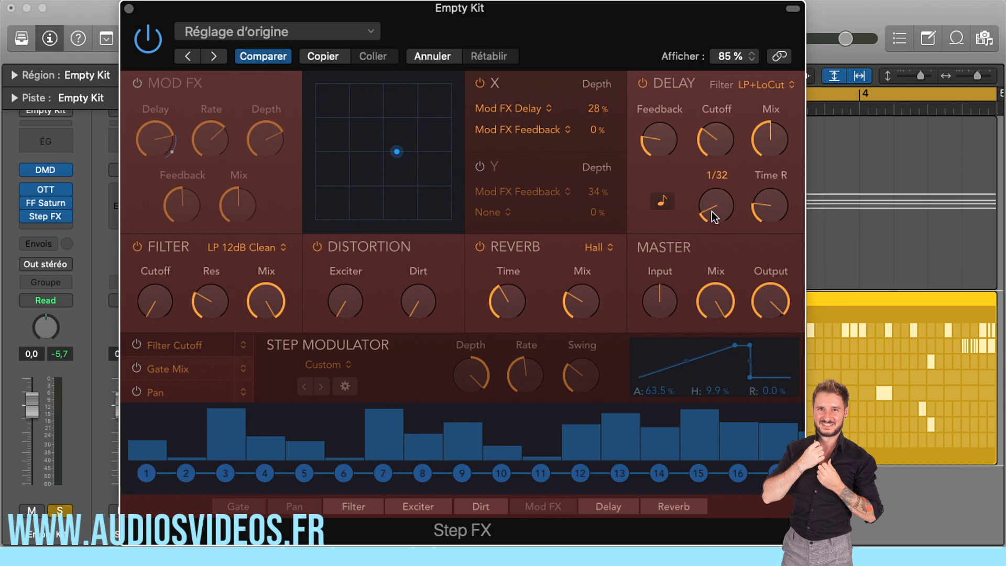
left_click(664, 201)
left_click_drag(714, 206, 715, 187)
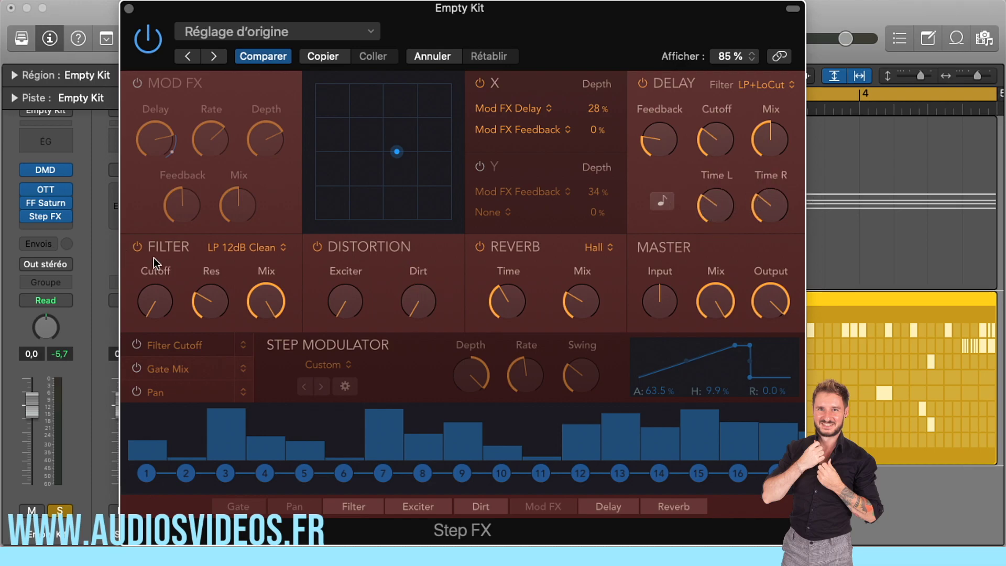
Review the Filter section's types while keeping LP 12dB Clean, and raise the resonance and slightly lower the filter mix
left_click(137, 245)
left_click(137, 245)
left_click(247, 247)
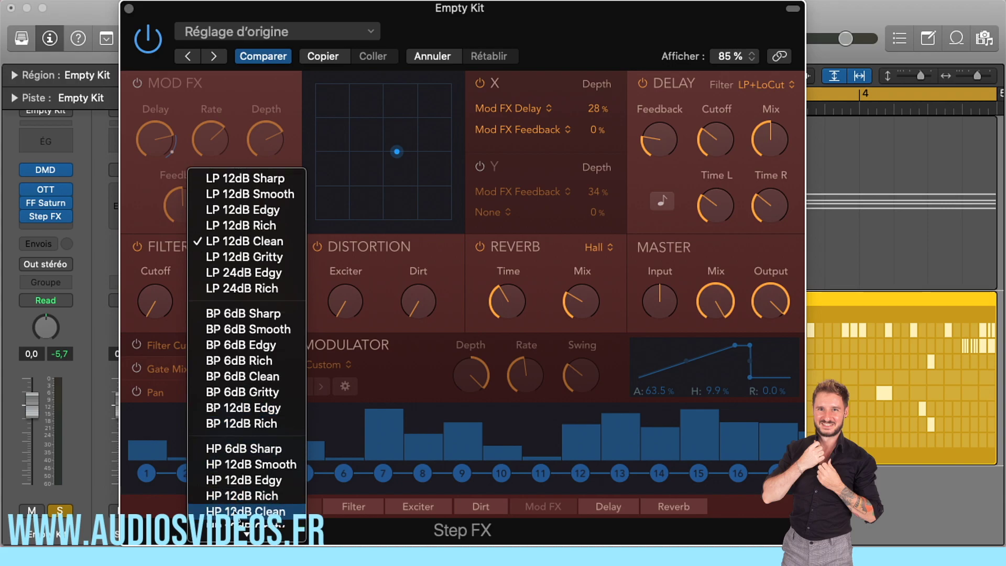
left_click(153, 260)
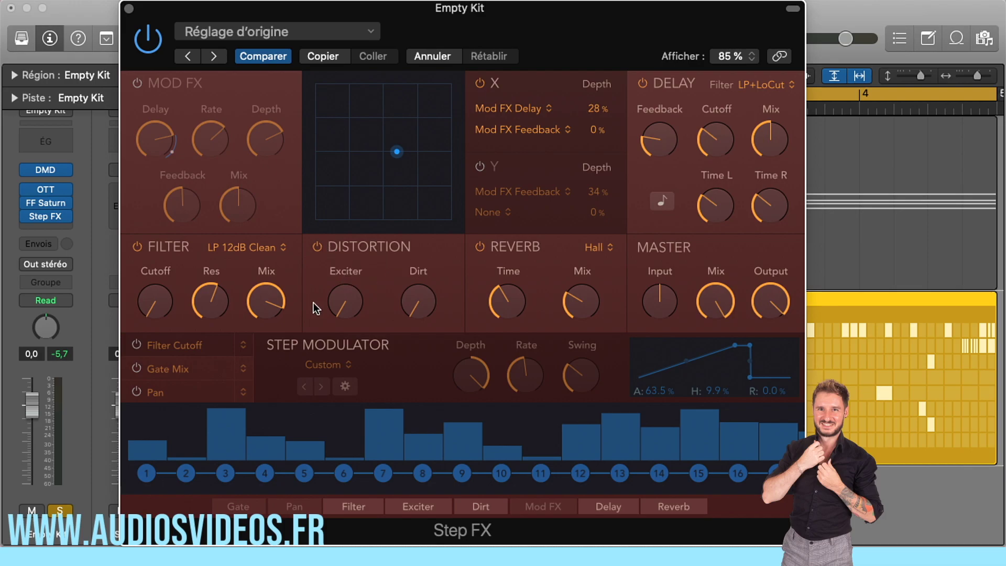
Lengthen the reverb time to 4002 ms and review the reverb types, keeping Hall
left_click_drag(509, 272, 508, 254)
left_click(611, 248)
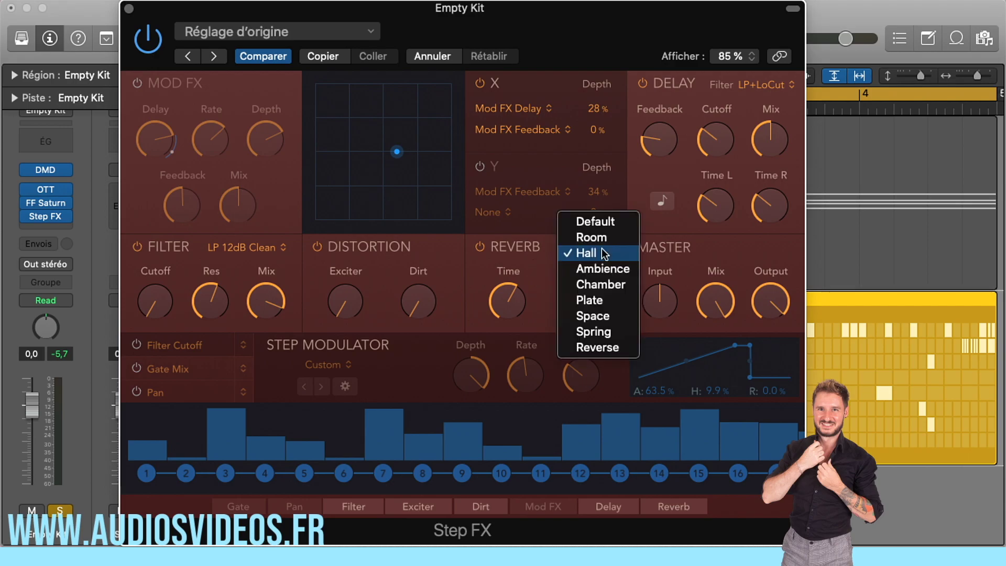
left_click(524, 259)
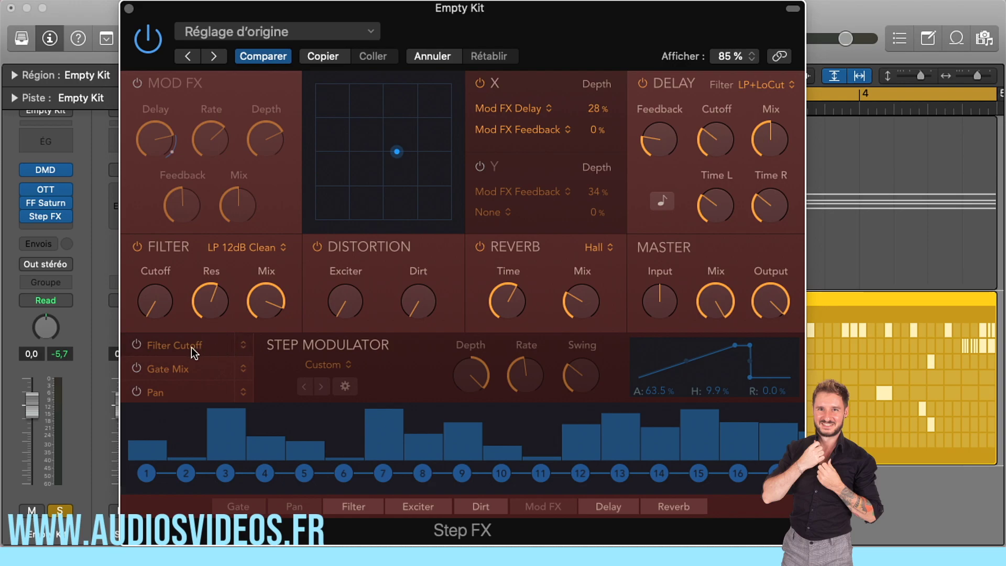
Enable the first step modulator and assign it to Distortion Dirt
left_click(139, 345)
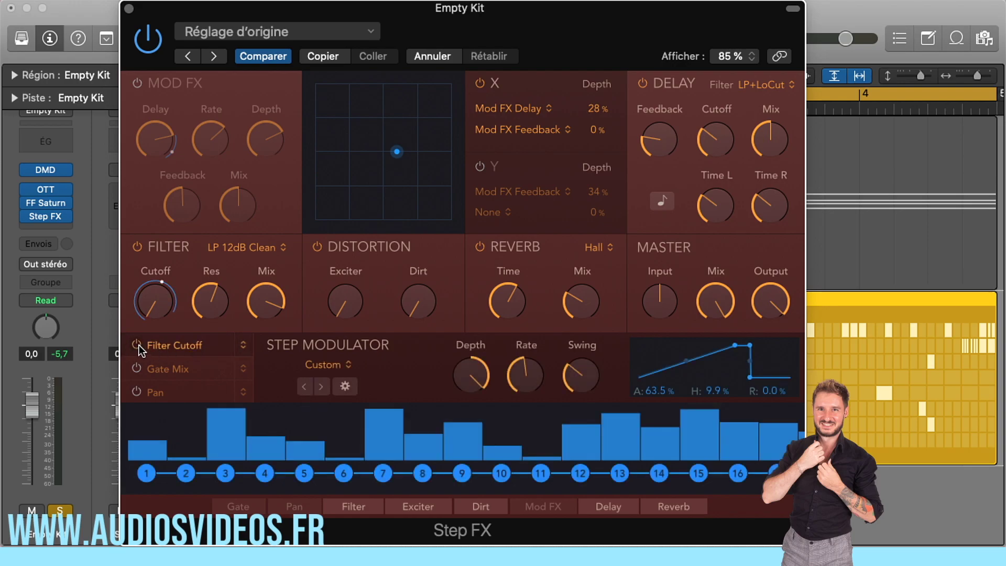
left_click(243, 345)
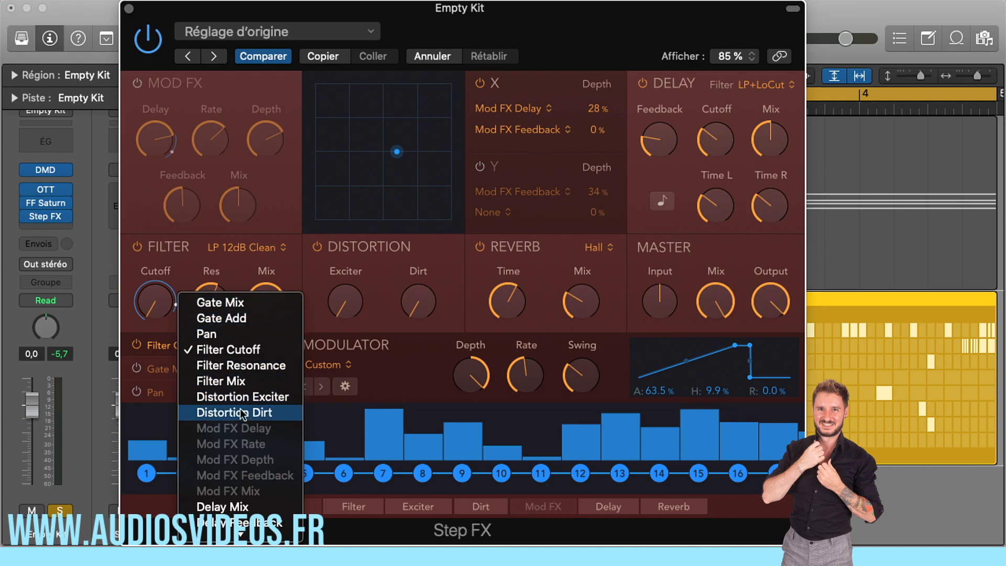
left_click(268, 413)
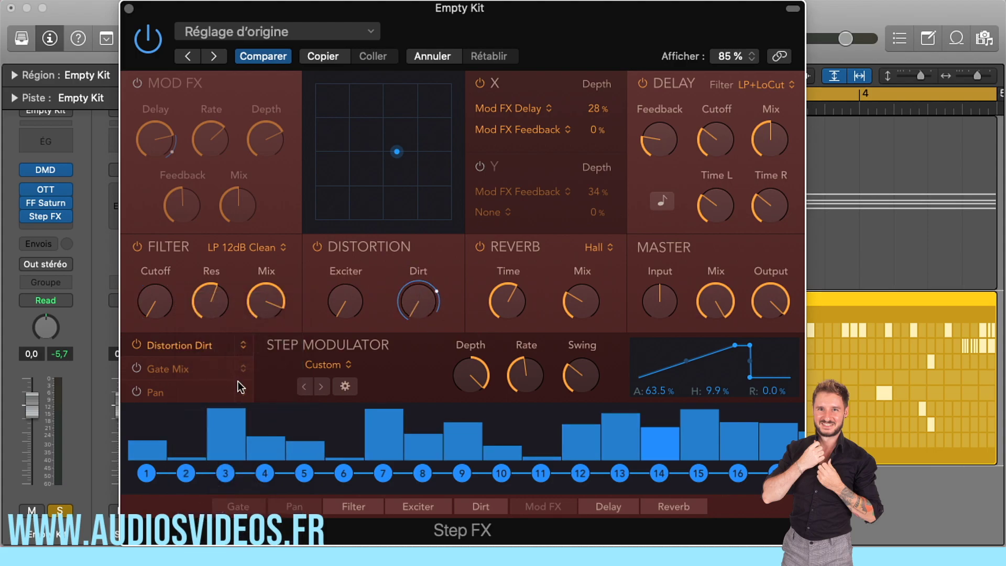
Raise the distortion's Dirt amount to 63.2% and switch off the first step modulator
left_click_drag(407, 298, 410, 158)
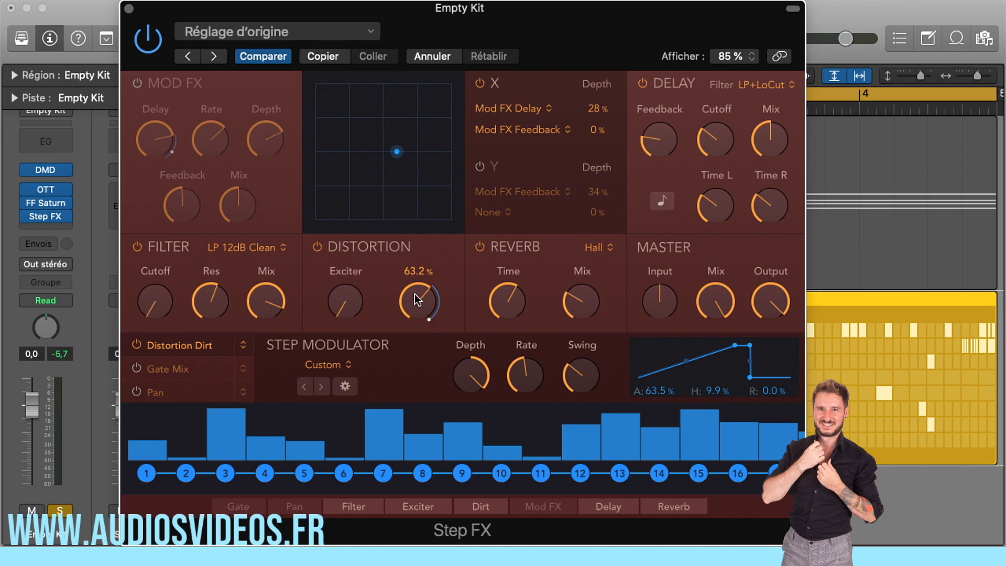
left_click(137, 344)
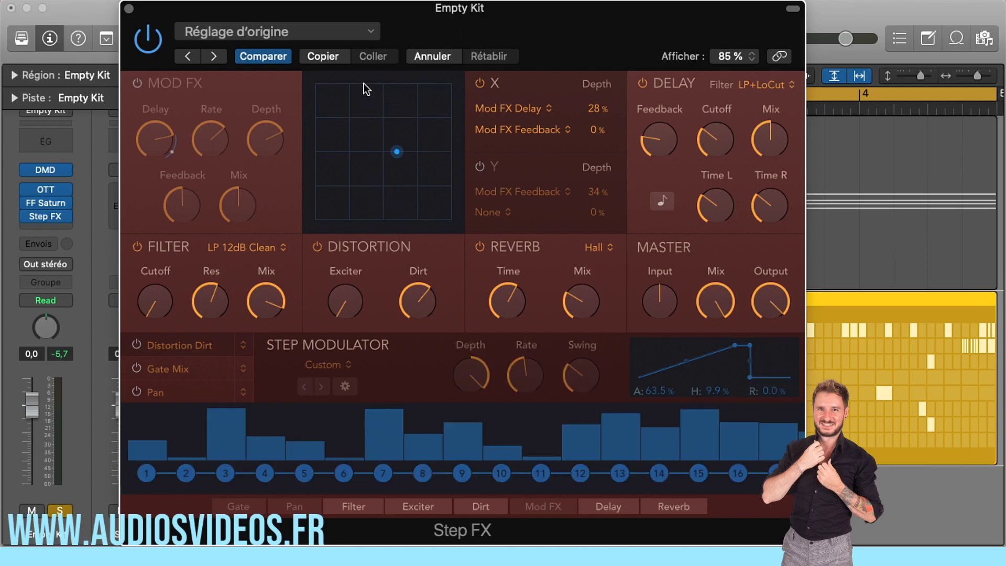
Move the XY pad's point to its upper-left corner and assign Distortion Exciter as the first X target
left_click_drag(403, 152, 381, 145)
left_click(534, 111)
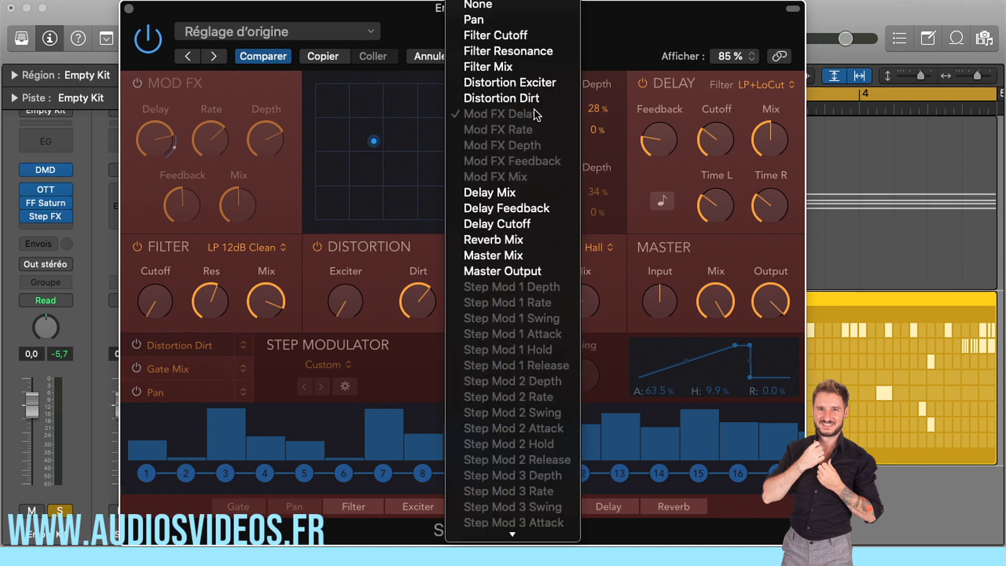
left_click(373, 139)
left_click_drag(373, 140, 312, 84)
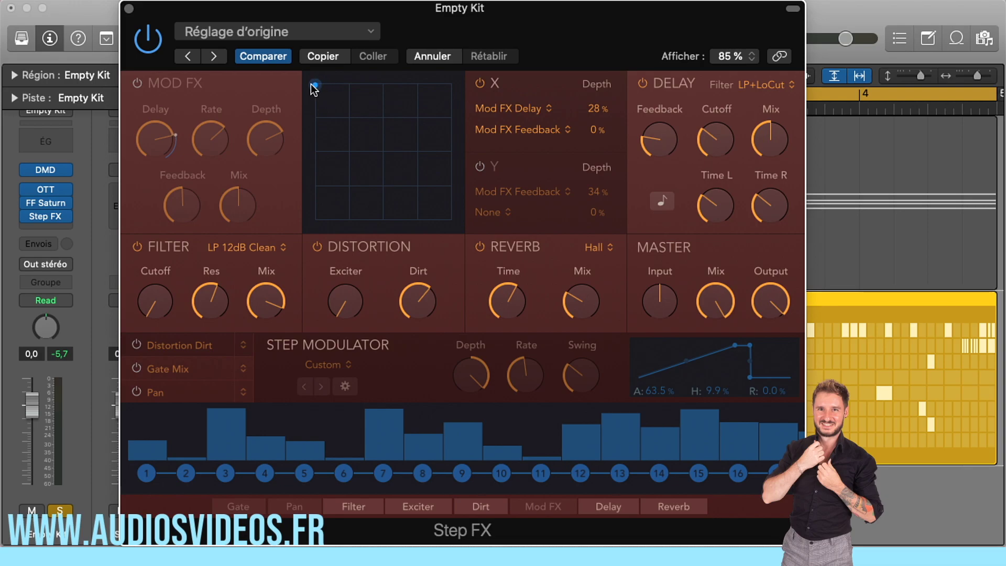
left_click(518, 108)
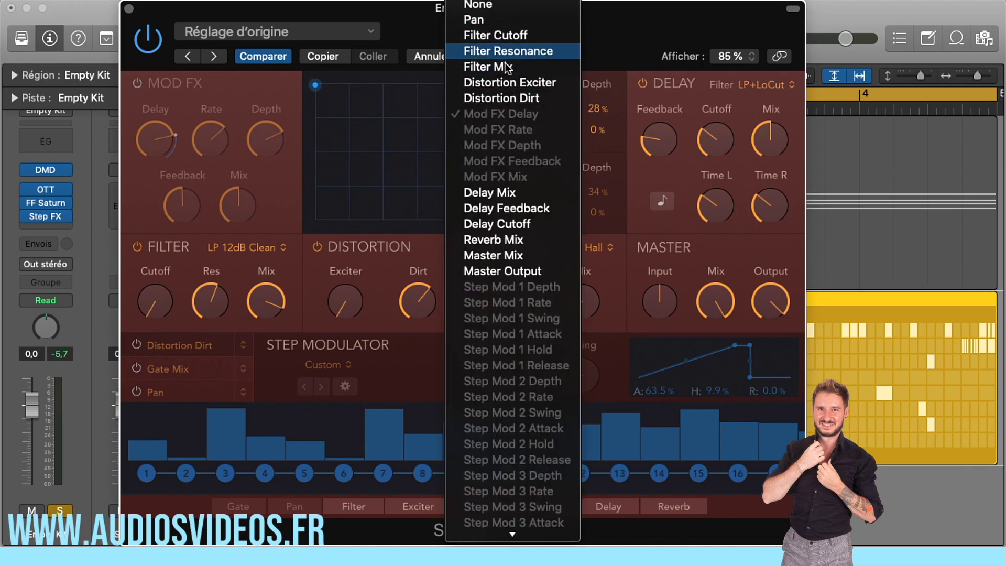
left_click(486, 86)
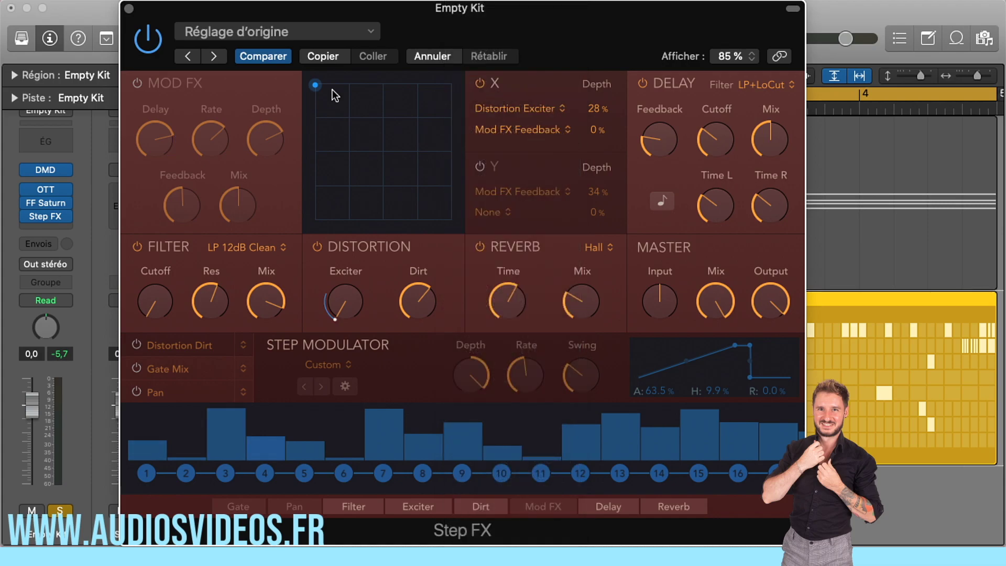
Assign Distortion Dirt as the second X target and sweep the XY point along the pad's lower edge to the right corner
left_click_drag(314, 85, 315, 220)
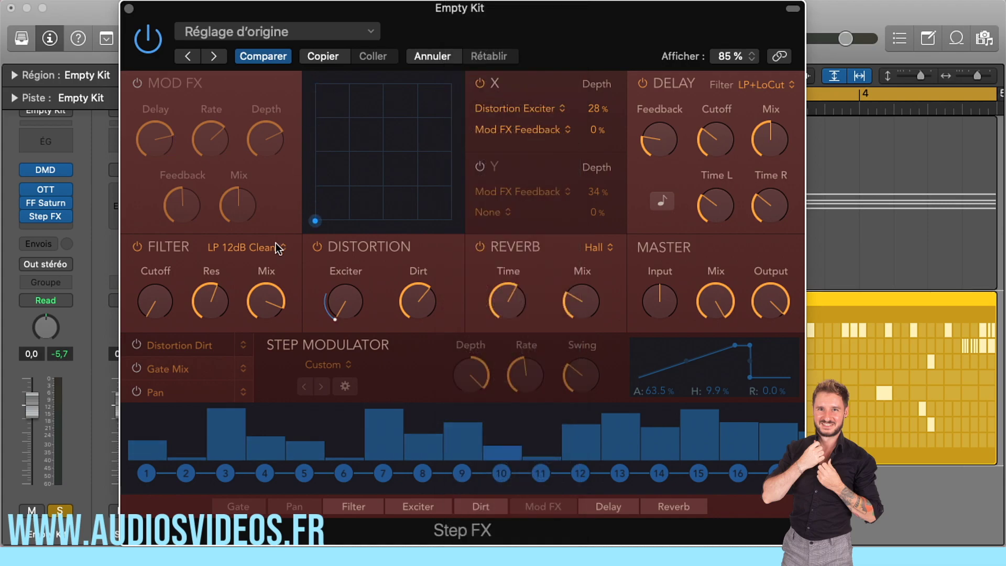
left_click(524, 127)
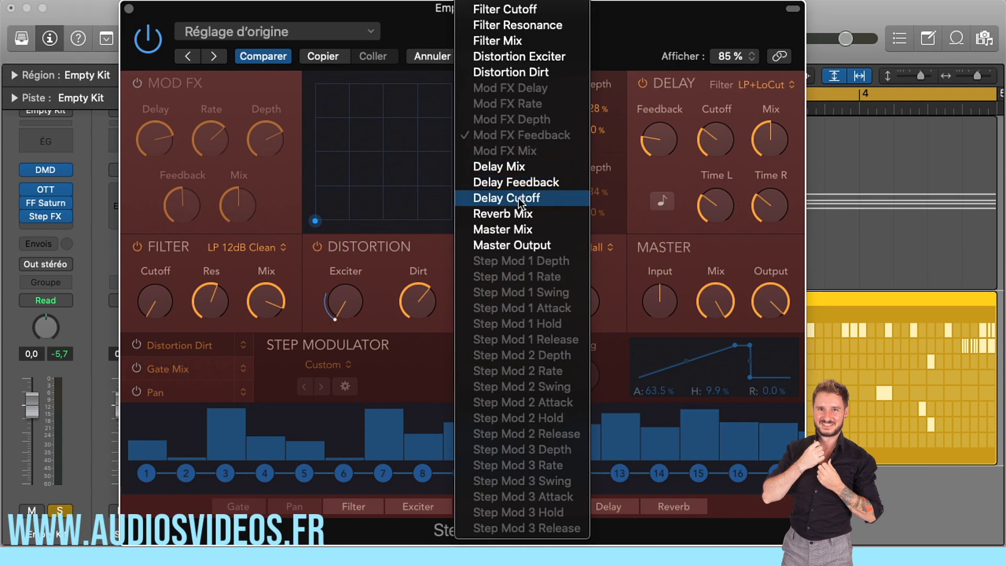
left_click(526, 71)
left_click_drag(312, 218, 489, 265)
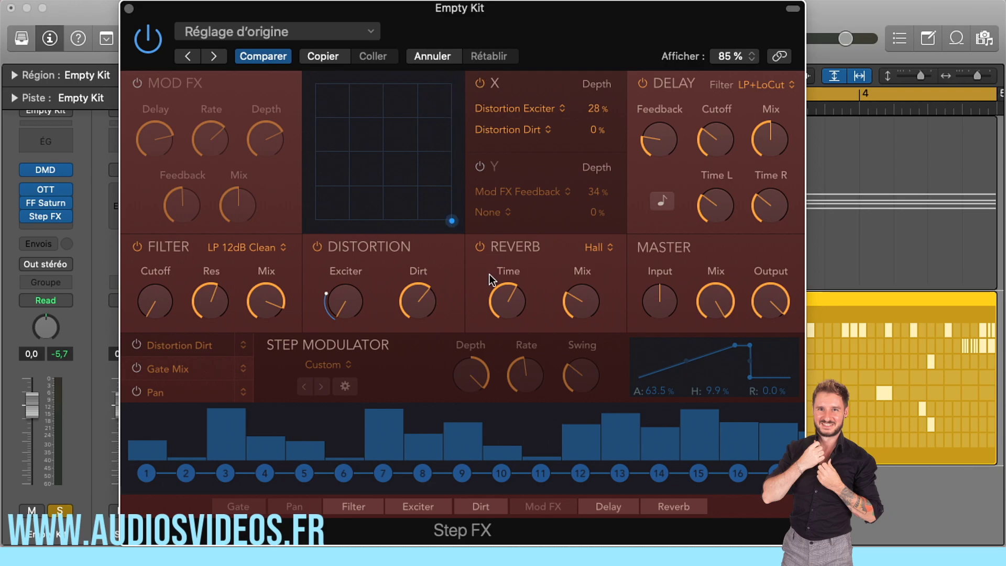
Enable the Y axis of the XY pad and assign Filter Cutoff and Filter Resonance as its targets
left_click_drag(451, 220, 361, 224)
left_click(479, 166)
left_click(534, 192)
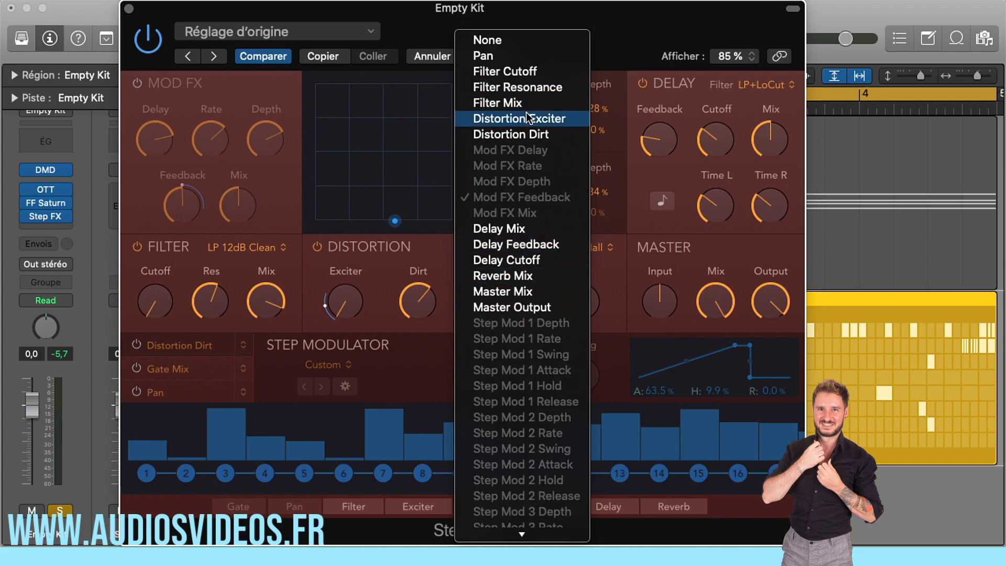
left_click(514, 72)
left_click(511, 211)
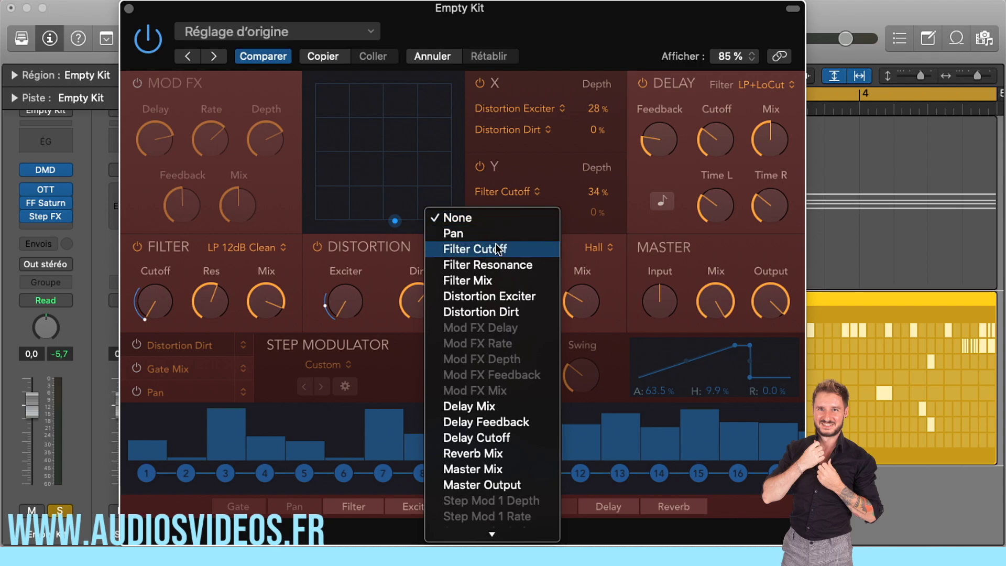
left_click(490, 265)
Set the XY depths to 81% for Distortion Exciter, 25% for Distortion Dirt, 28% for Filter Cutoff and 36% for Filter Resonance
left_click_drag(597, 217, 594, 197)
left_click_drag(595, 130, 595, 113)
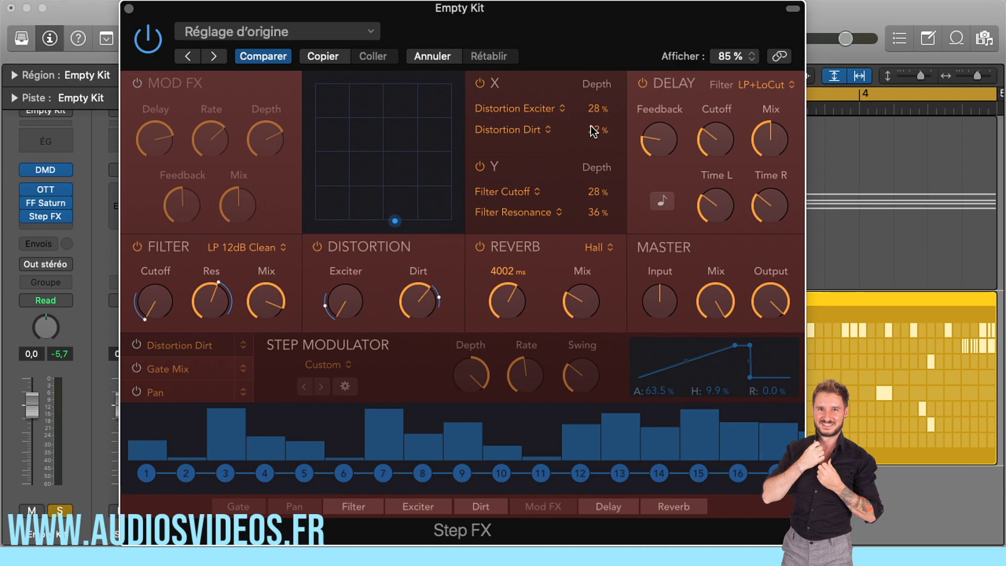
mouse_move(598, 107)
left_mouse_down()
mouse_move(598, 95)
mouse_move(598, 136)
mouse_move(598, 127)
left_mouse_up()
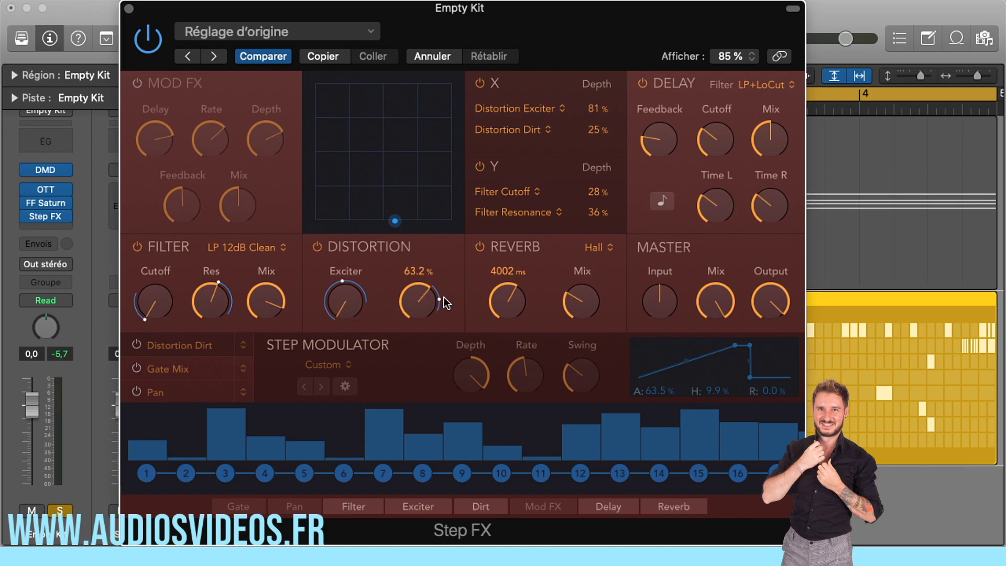
Sweep the XY point around the pad to modulate distortion and filter together, leaving it near the centre
left_click_drag(395, 221, 355, 110)
left_click_drag(358, 151, 395, 122)
left_click_drag(399, 133, 384, 152)
Turn off the Delay section and compare the effect with the Filter and Distortion sections off and on
left_click(643, 84)
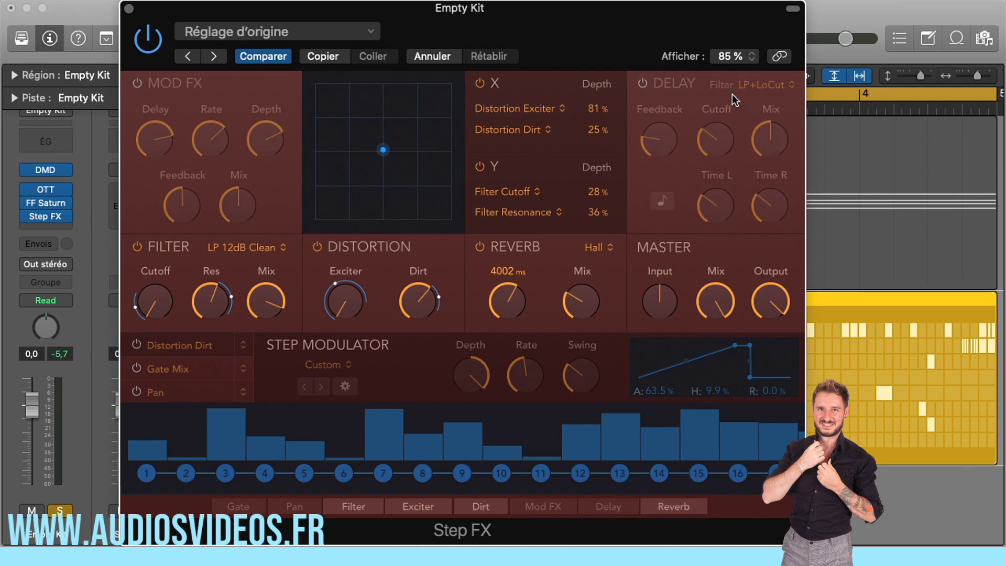
left_click(136, 246)
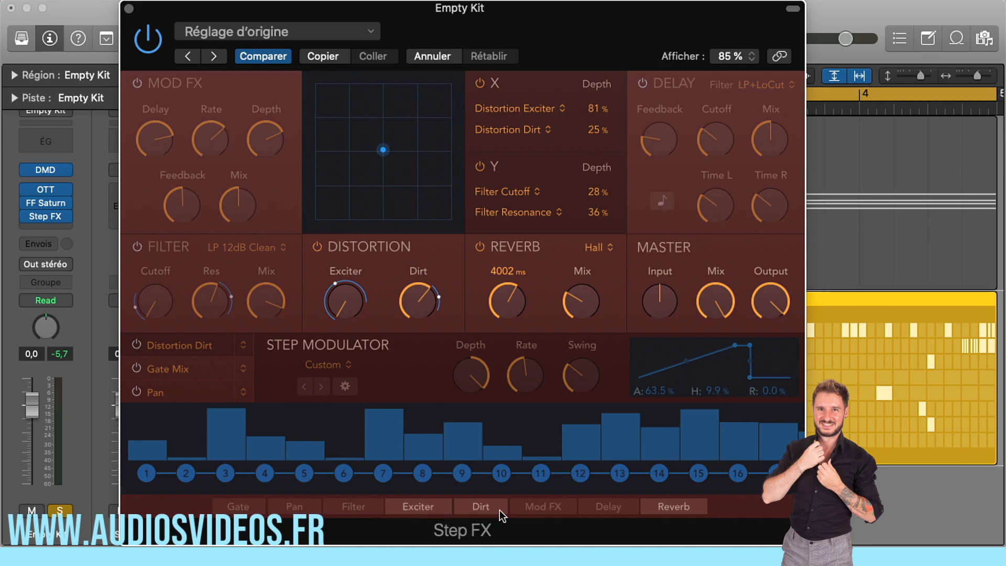
left_click(317, 246)
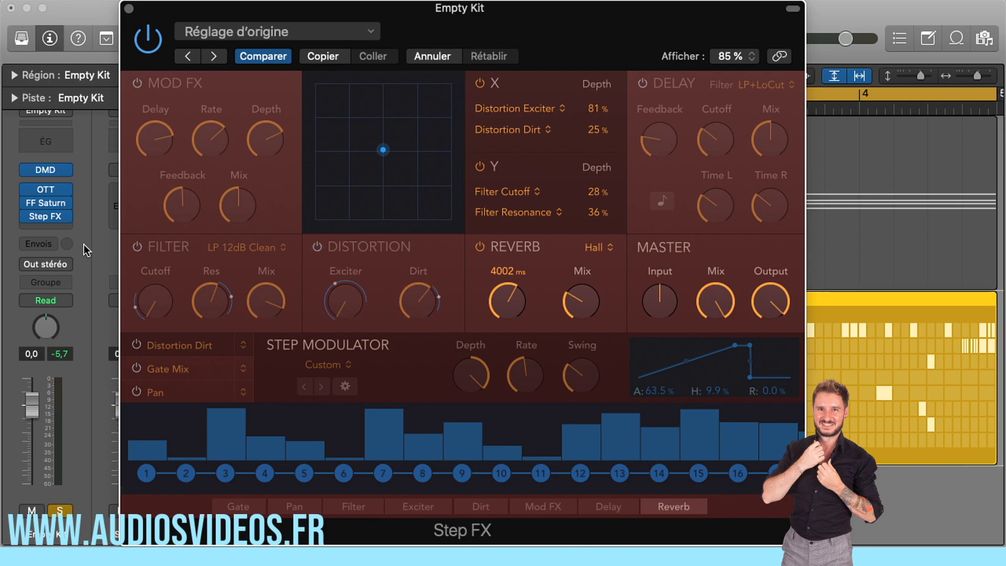
left_click(137, 246)
left_click(317, 246)
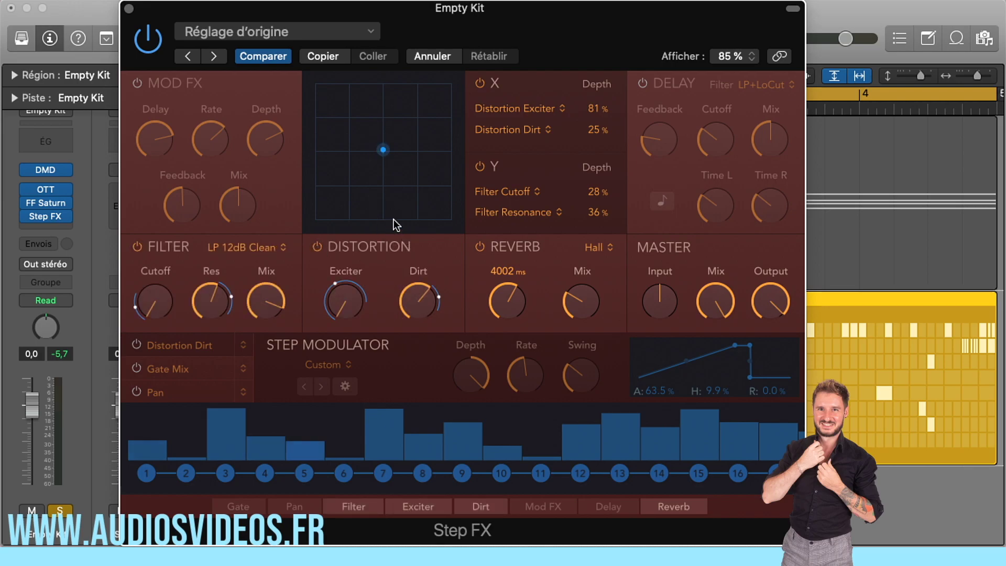
Move the XY point to the pad's lower left and insert a Limiter from the Dynamics effects on the Stereo Out channel
left_click_drag(383, 151, 335, 201)
left_click_drag(308, 21, 433, 21)
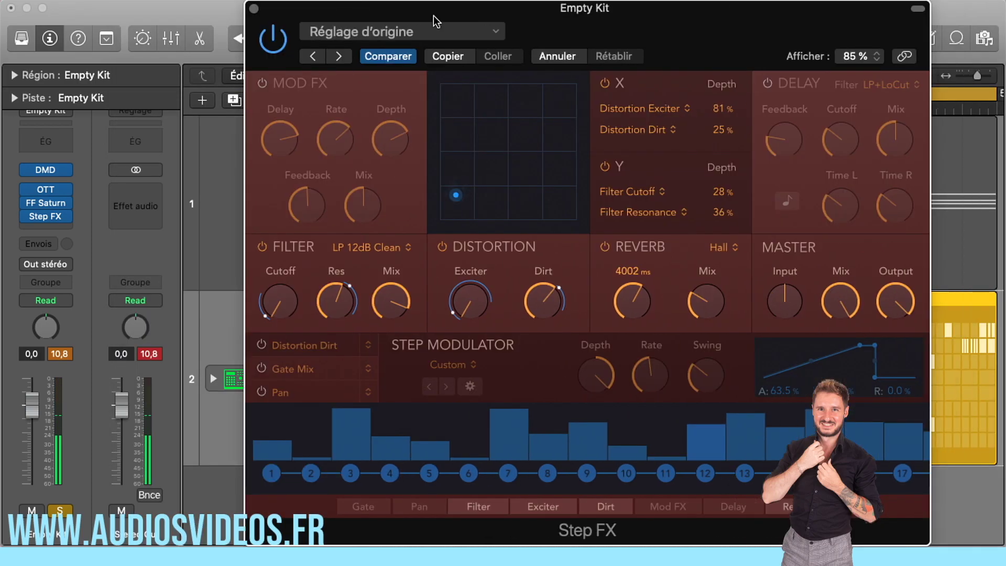
left_click(142, 201)
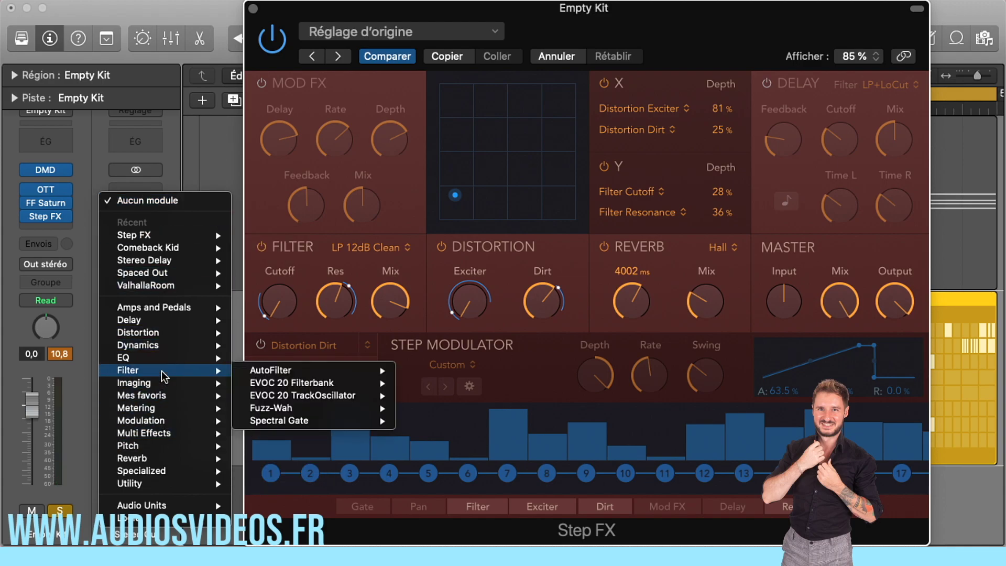
mouse_move(159, 426)
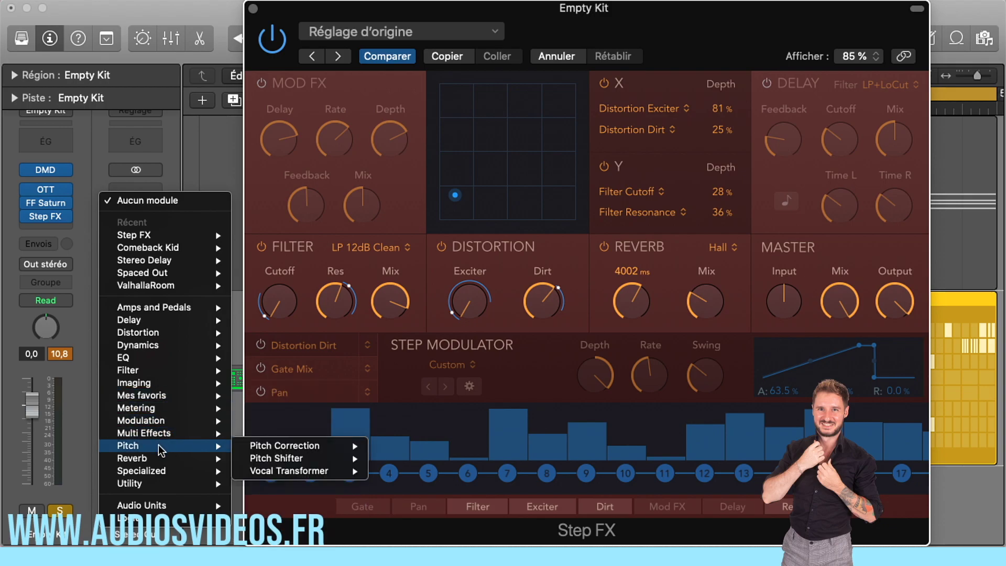
mouse_move(220, 345)
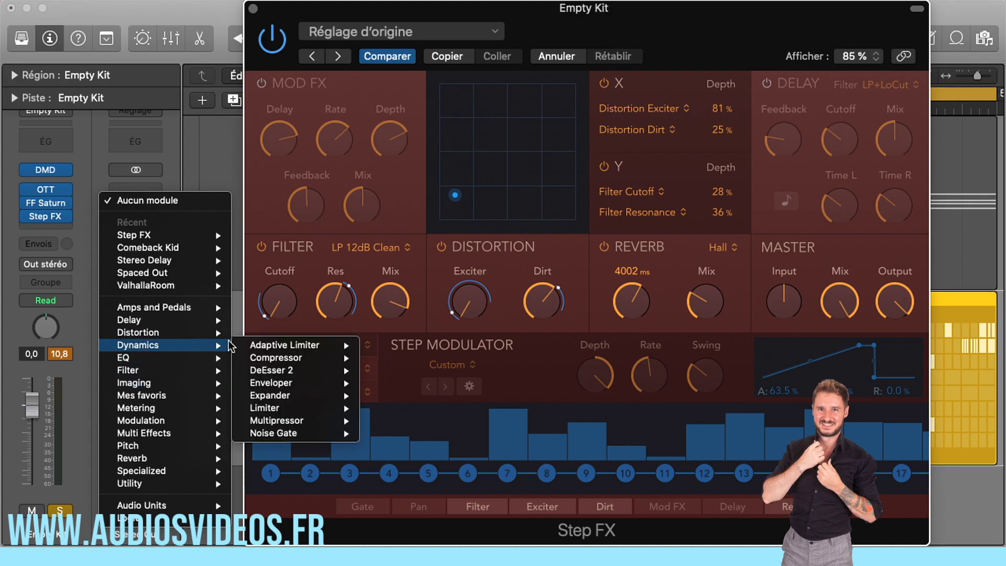
mouse_move(341, 408)
left_click(379, 412)
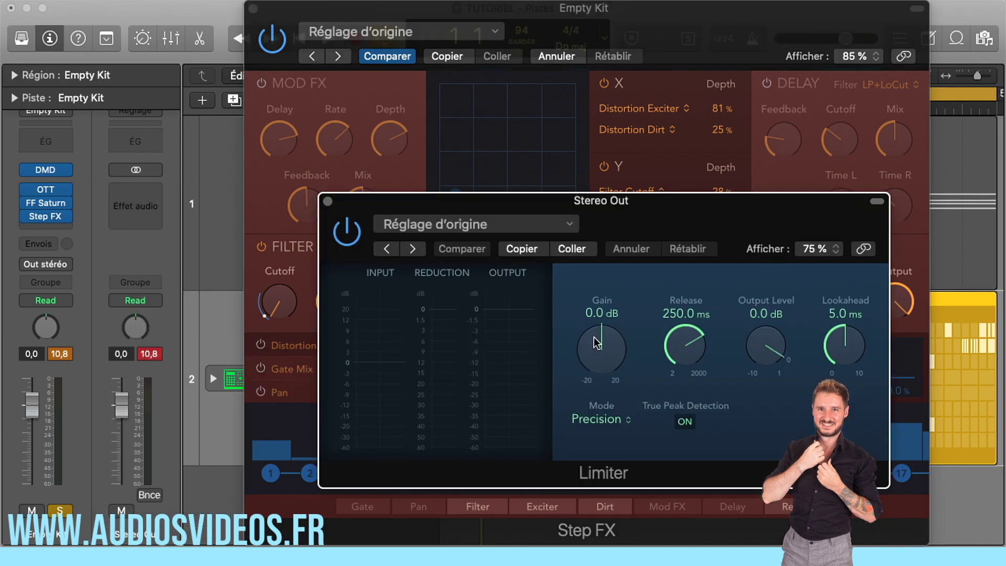
Set the Limiter's Gain to +1.4 dB and Release to 160.0 ms, and close its window
left_click_drag(595, 341, 596, 333)
left_click_drag(688, 340, 687, 352)
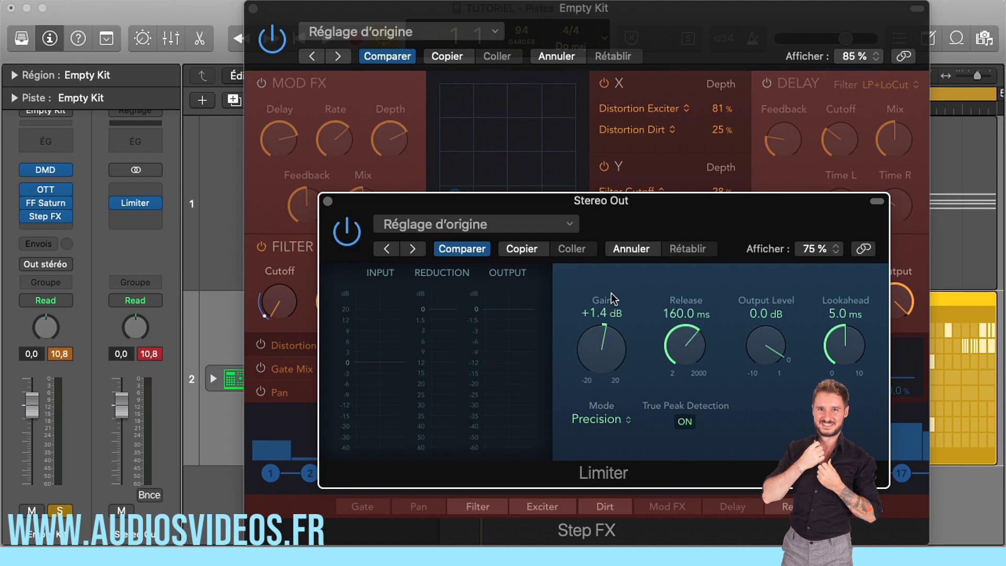
left_click(328, 201)
Lower the Master Output and sweep the XY point through the pad's lower half, leaving it near the bottom edge, right of centre
left_click_drag(456, 193, 512, 204)
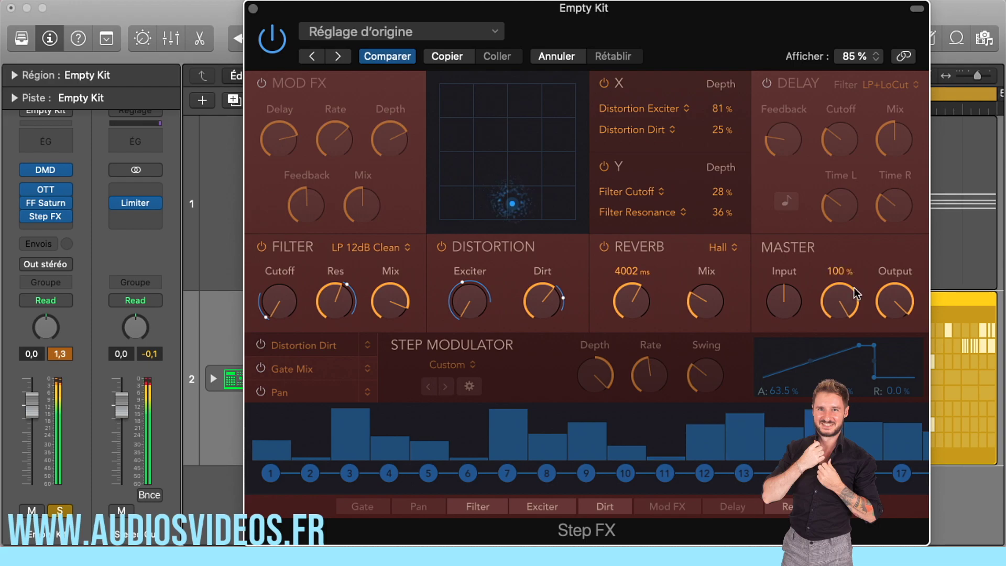
left_click_drag(897, 302, 892, 350)
mouse_move(500, 197)
left_mouse_down()
mouse_move(512, 179)
mouse_move(503, 202)
mouse_move(493, 181)
left_mouse_up()
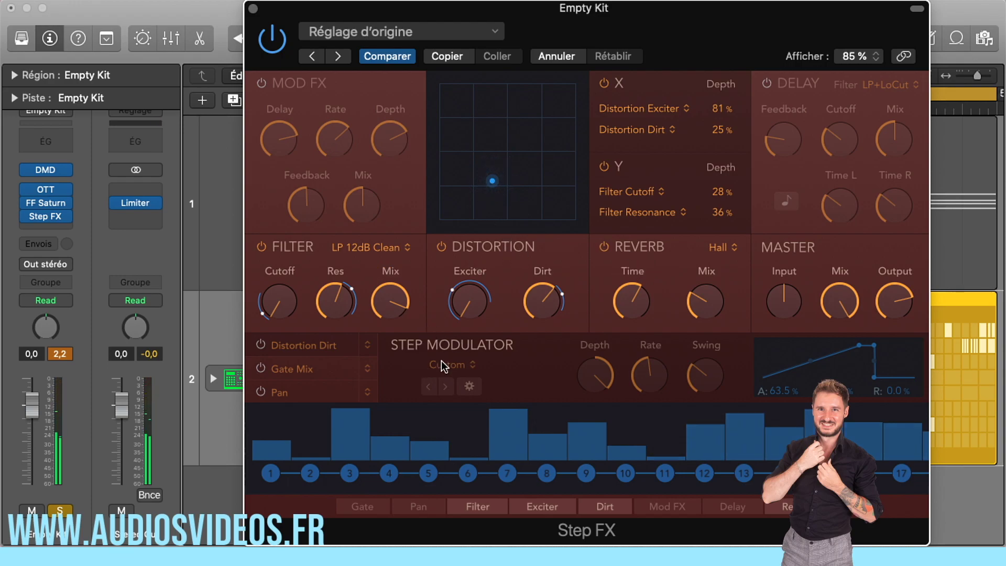
left_click_drag(518, 7, 462, 8)
mouse_move(770, 309)
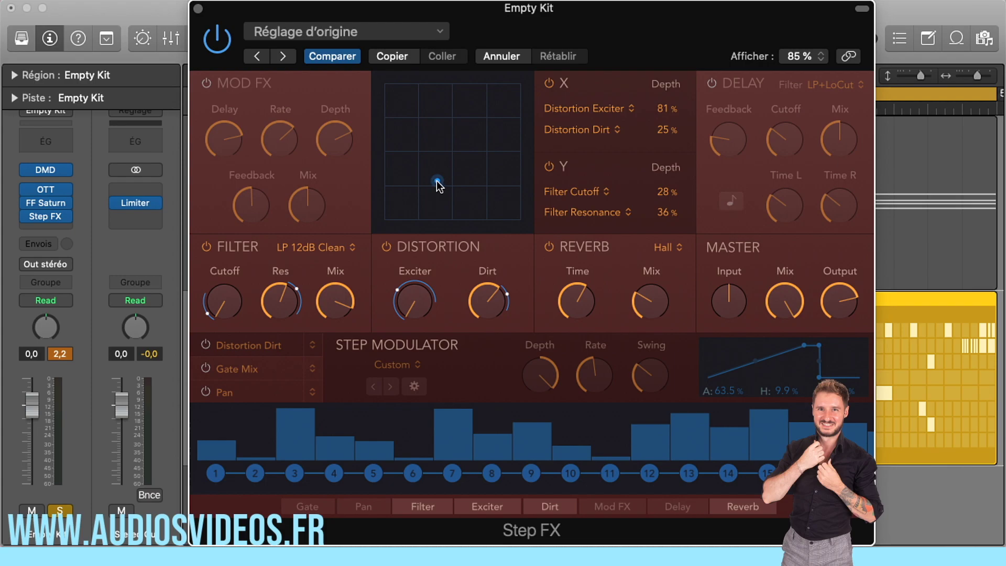
left_click_drag(424, 205, 476, 213)
Enable only the first modulation slot of the Step Modulator and assign Filter Mix as its target
left_click(207, 344)
left_click(204, 369)
left_click(212, 367)
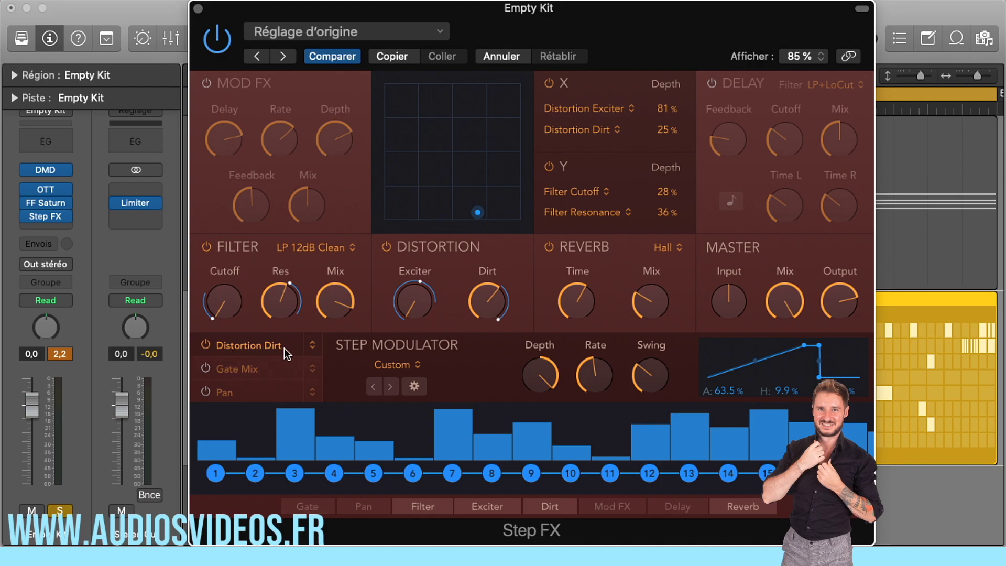
left_click(312, 345)
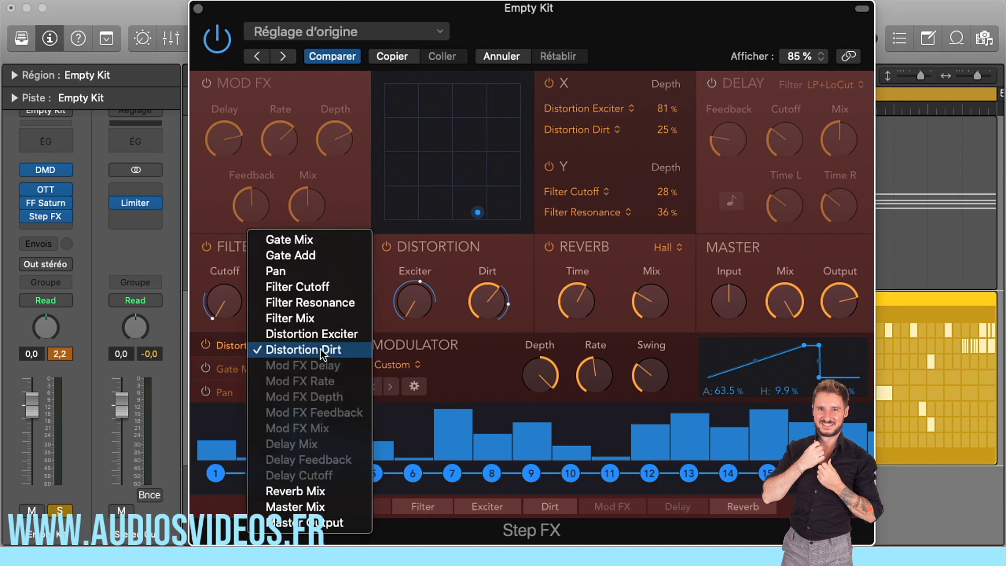
left_click(303, 319)
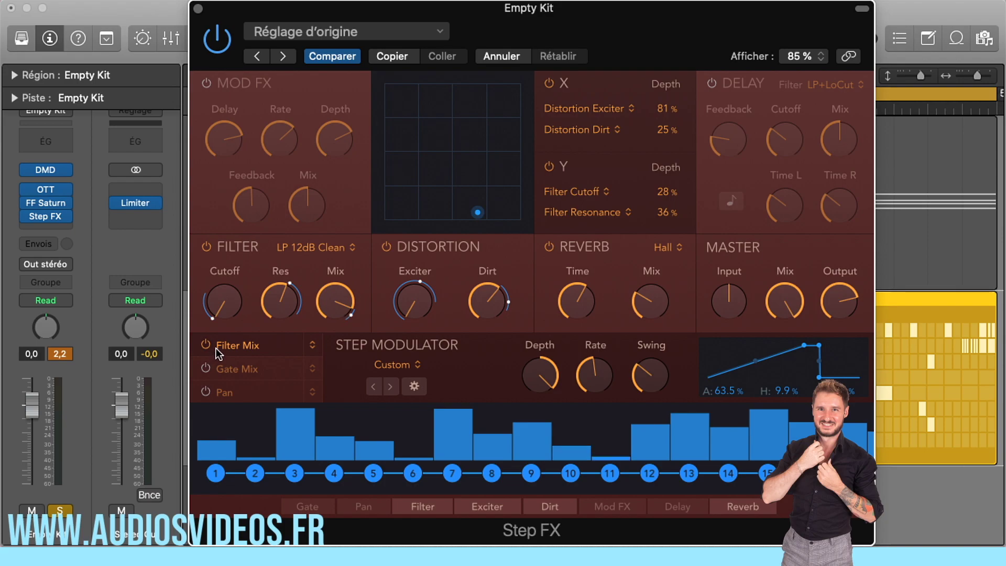
Raise the first two modulator steps, reduce the modulator's Depth and turn its Rate up to the maximum
mouse_move(344, 284)
left_click_drag(218, 436, 218, 429)
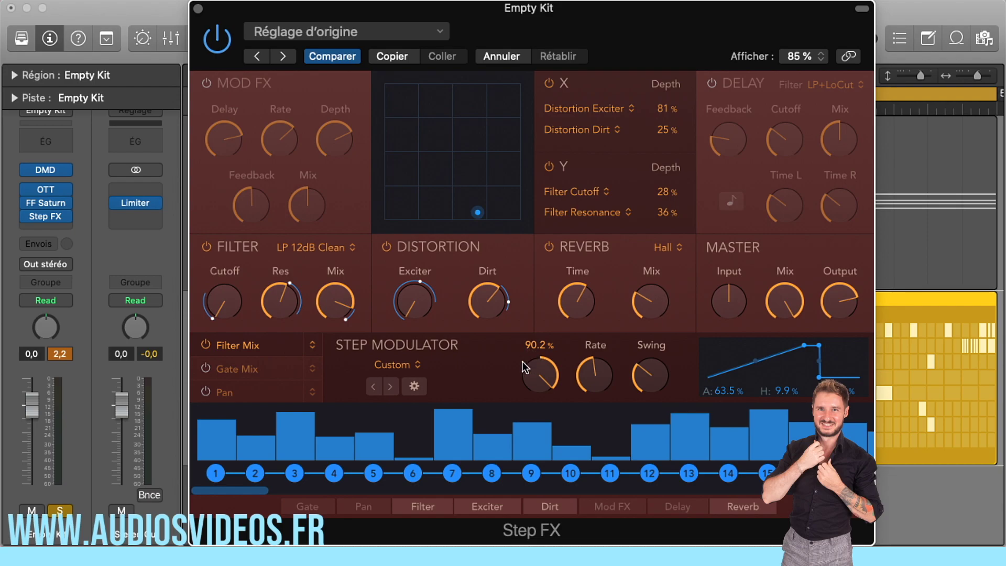
left_click_drag(542, 351, 523, 414)
left_click_drag(596, 356, 592, 389)
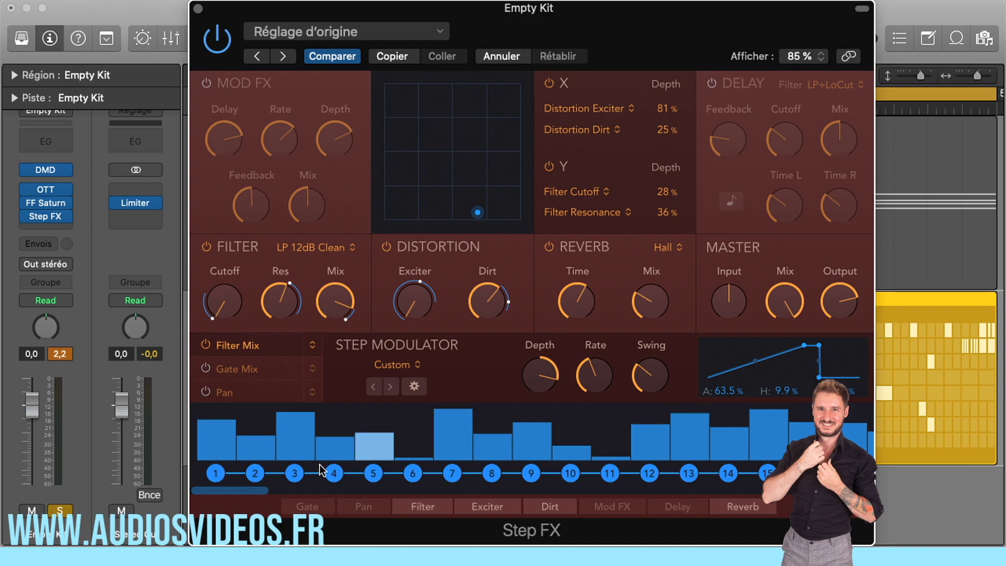
left_click_drag(589, 376, 580, 238)
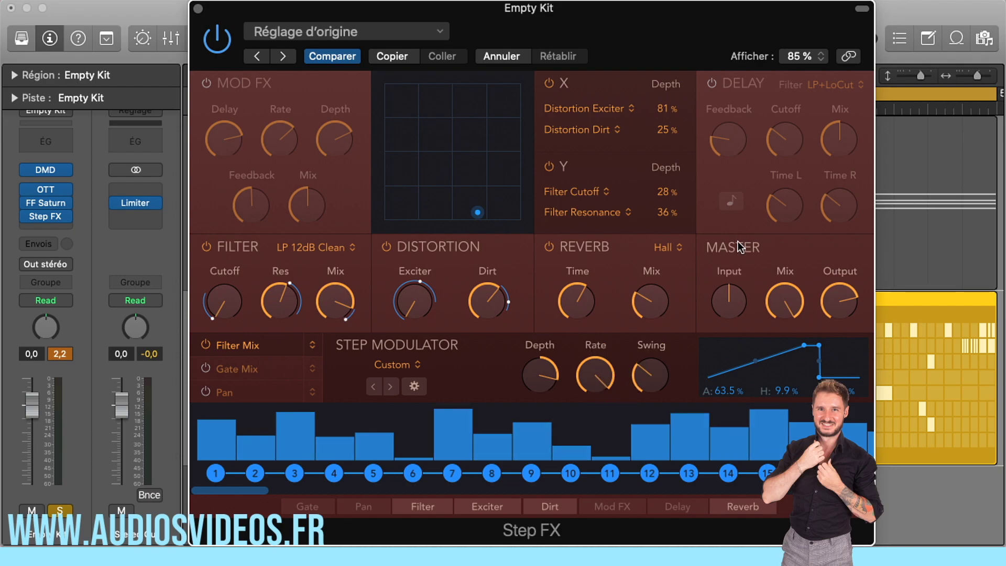
Turn on the Delay section and adjust its left time, switching tempo sync off and back on
left_click(712, 85)
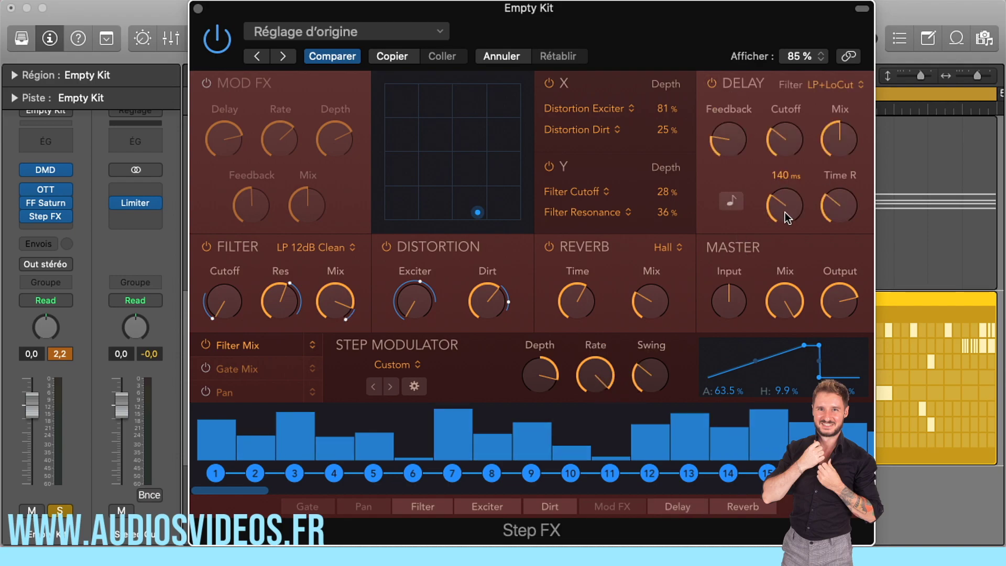
left_click(728, 201)
left_click_drag(784, 205, 775, 186)
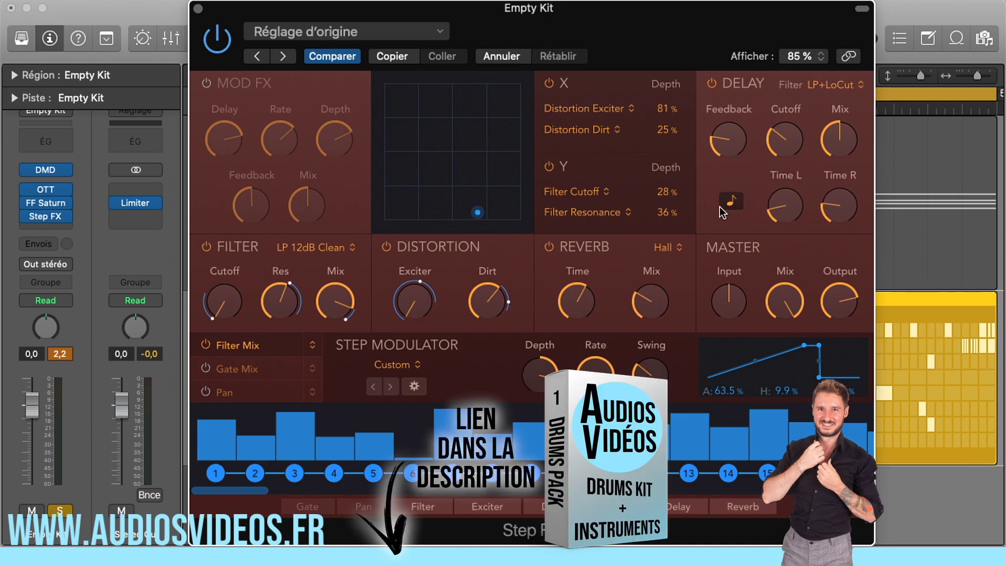
left_click(732, 203)
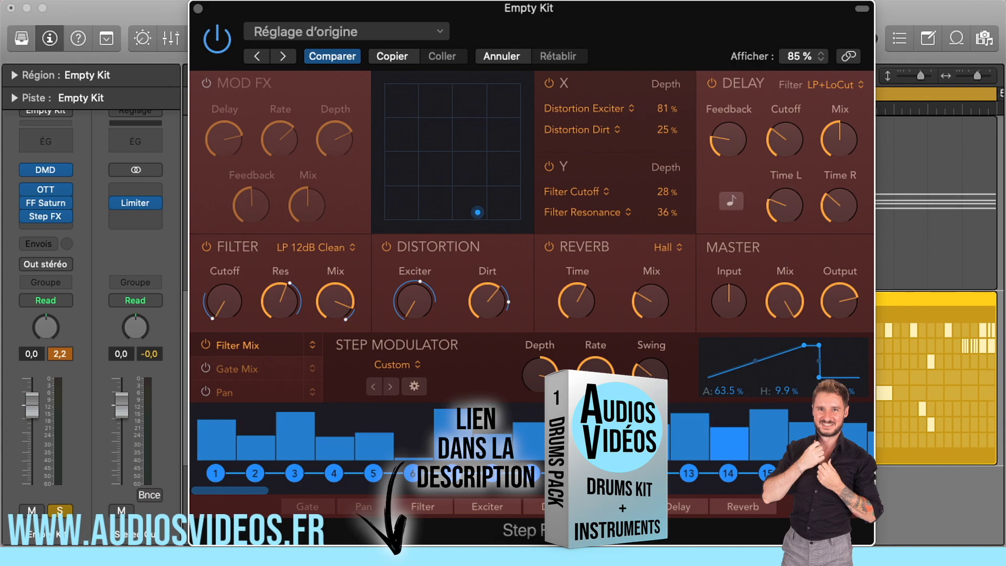
Raise the Master Output slightly during playback and move the XY point upward on the pad
key("space")
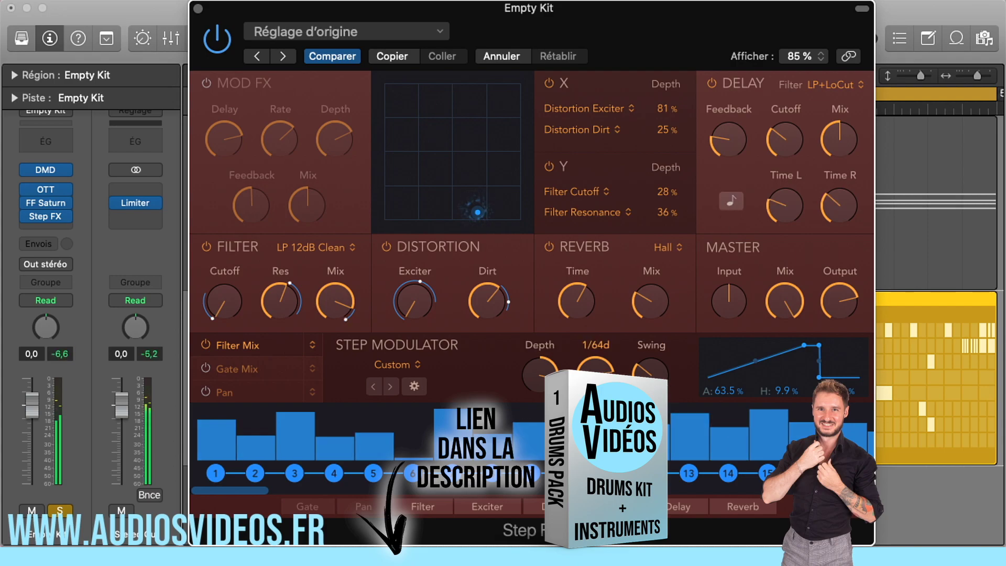
left_click_drag(838, 297, 841, 290)
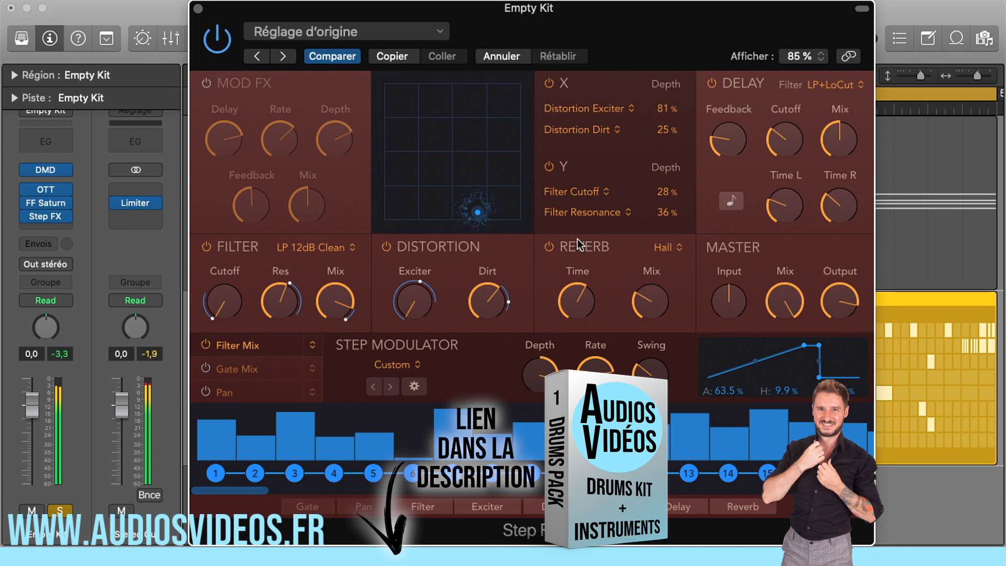
left_click_drag(478, 212, 482, 180)
Lengthen the release of the Step Modulator's envelope so its end slopes down gradually
left_click_drag(819, 376, 841, 377)
left_click_drag(841, 342, 847, 339)
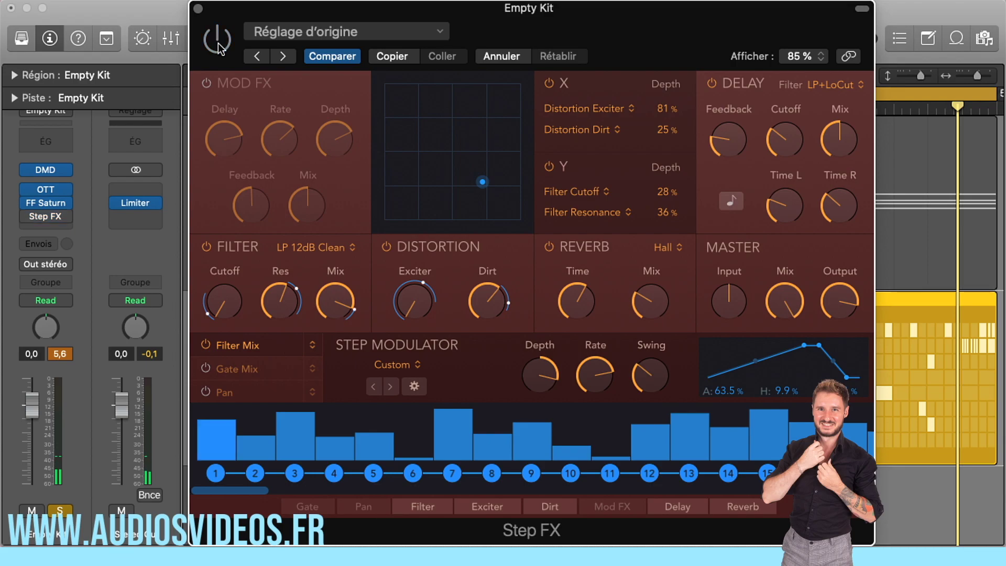
Play the drum loop with Step FX bypassed and switch the plug-in back on to compare
key("space")
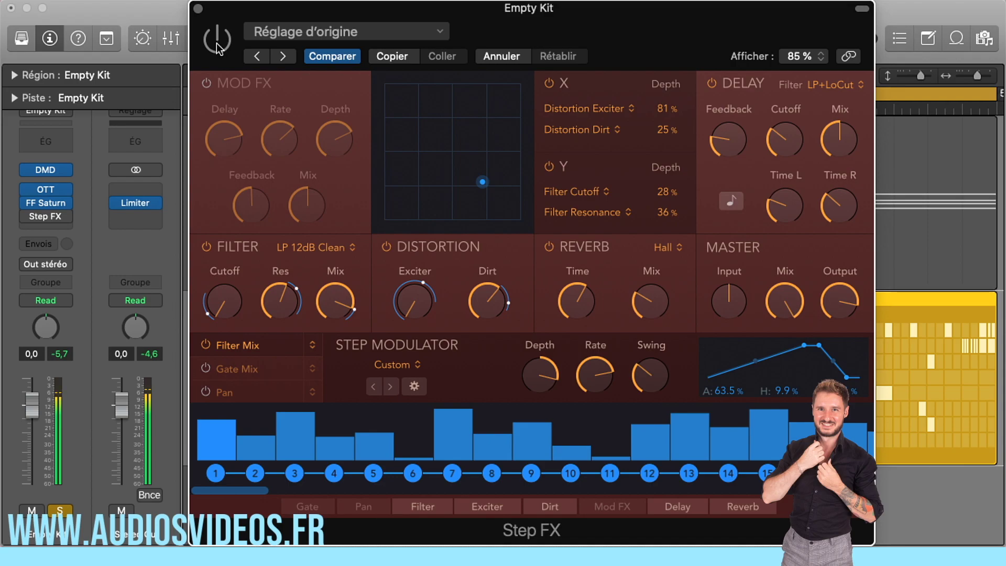
left_click(217, 41)
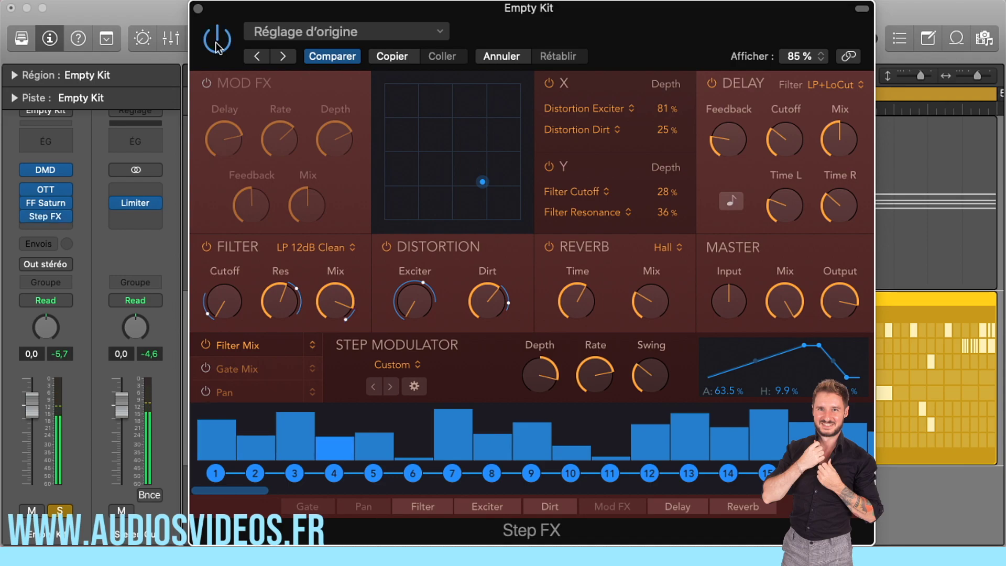
Sweep the XY point and set the depths to 35% Distortion Exciter, -30% Distortion Dirt, 22% Filter Cutoff and 16% Filter Resonance
mouse_move(480, 182)
left_mouse_down()
mouse_move(450, 198)
mouse_move(487, 207)
mouse_move(492, 162)
mouse_move(470, 125)
mouse_move(441, 114)
mouse_move(426, 123)
mouse_move(417, 156)
mouse_move(411, 106)
mouse_move(384, 150)
mouse_move(385, 128)
mouse_move(382, 150)
mouse_move(414, 188)
mouse_move(484, 197)
left_mouse_up()
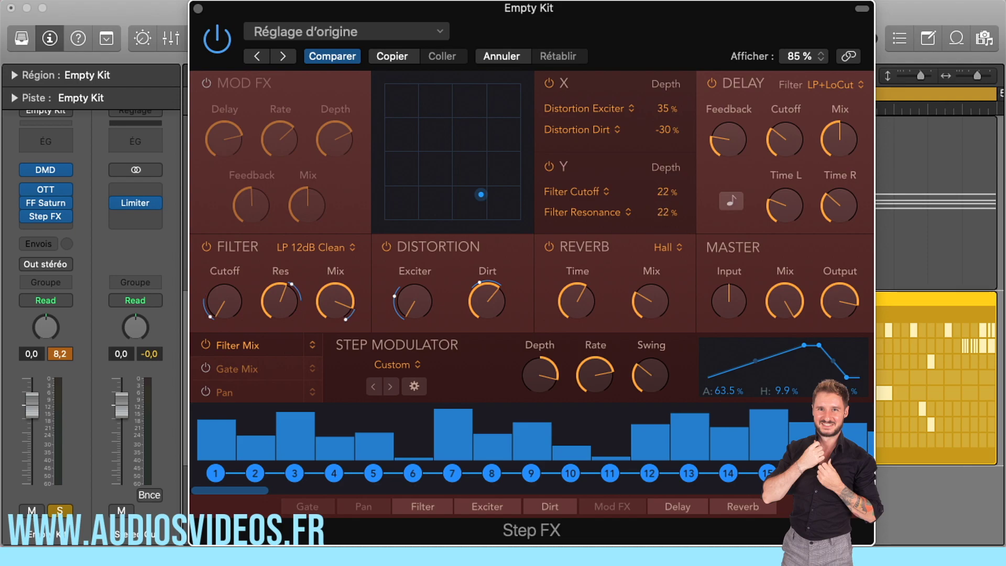
left_click_drag(479, 194, 492, 128)
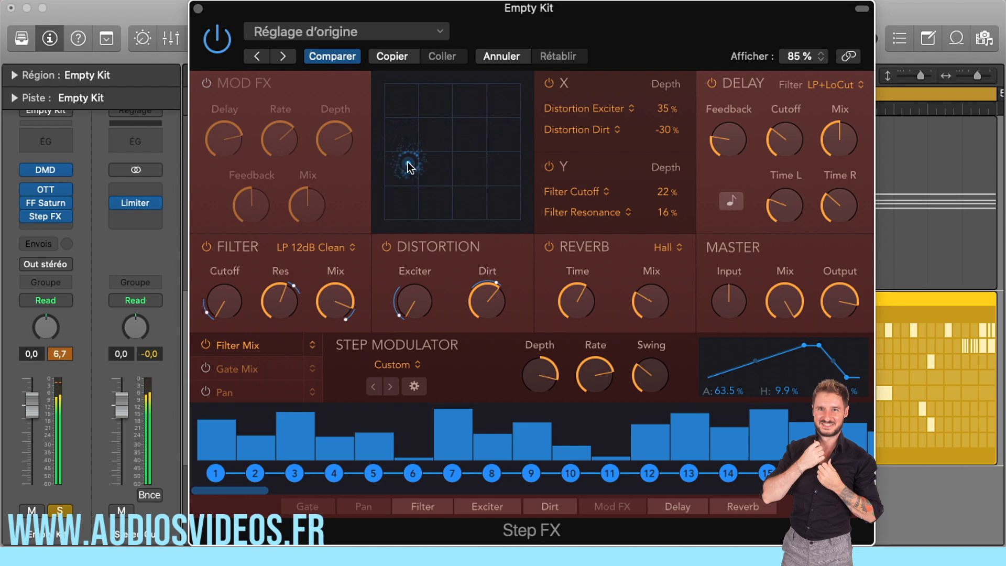
left_click_drag(410, 167, 408, 162)
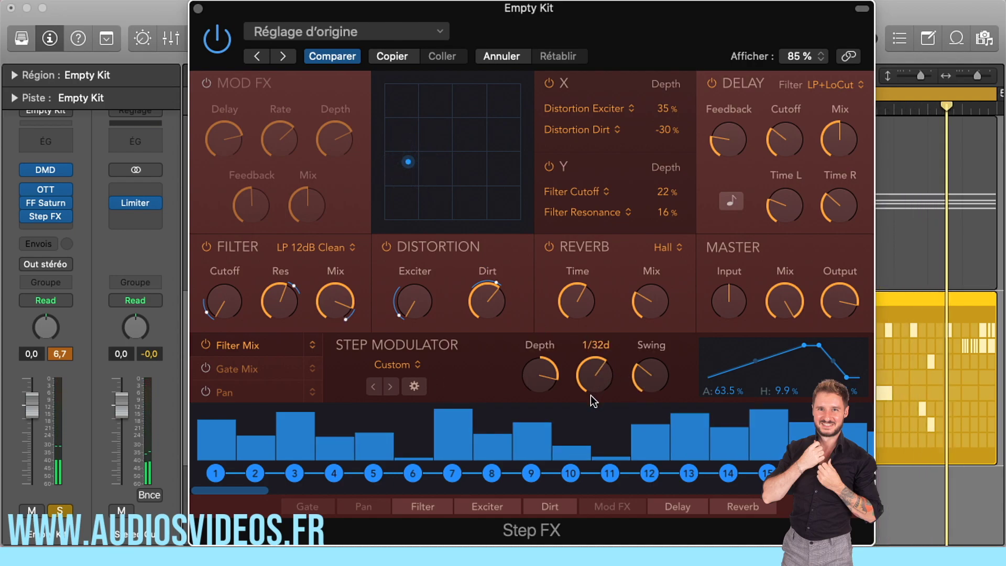
Slow the Step Modulator's Rate past 1/8t and move the XY point right of the pad's centre during playback
mouse_move(516, 394)
left_click_drag(595, 373, 595, 388)
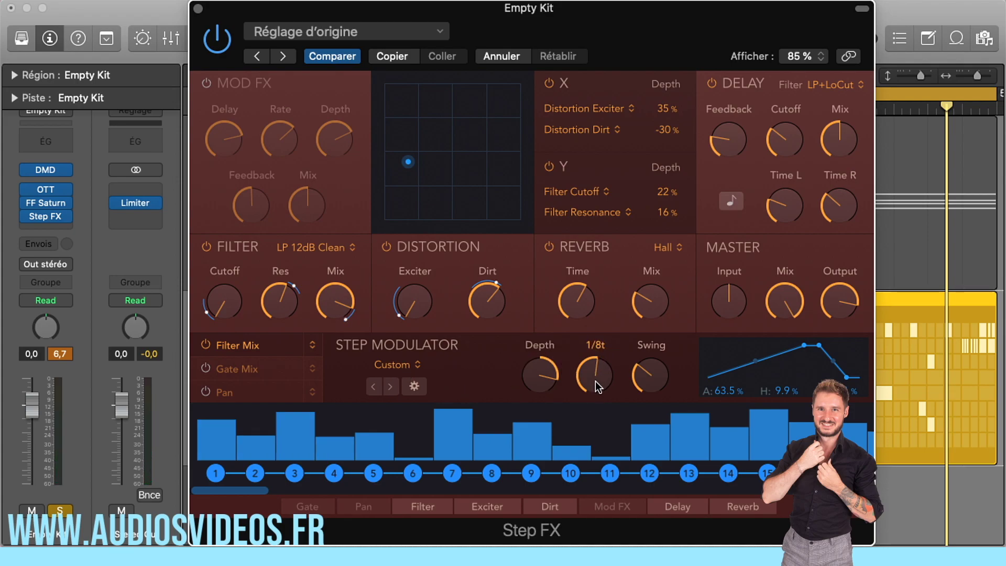
left_click_drag(590, 379, 586, 395)
key("space")
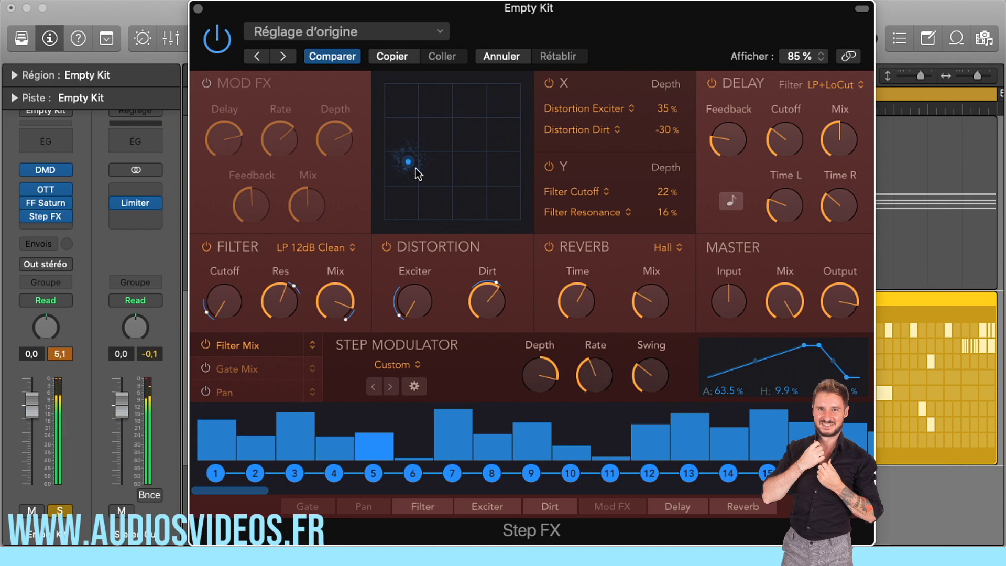
left_click_drag(411, 165, 475, 155)
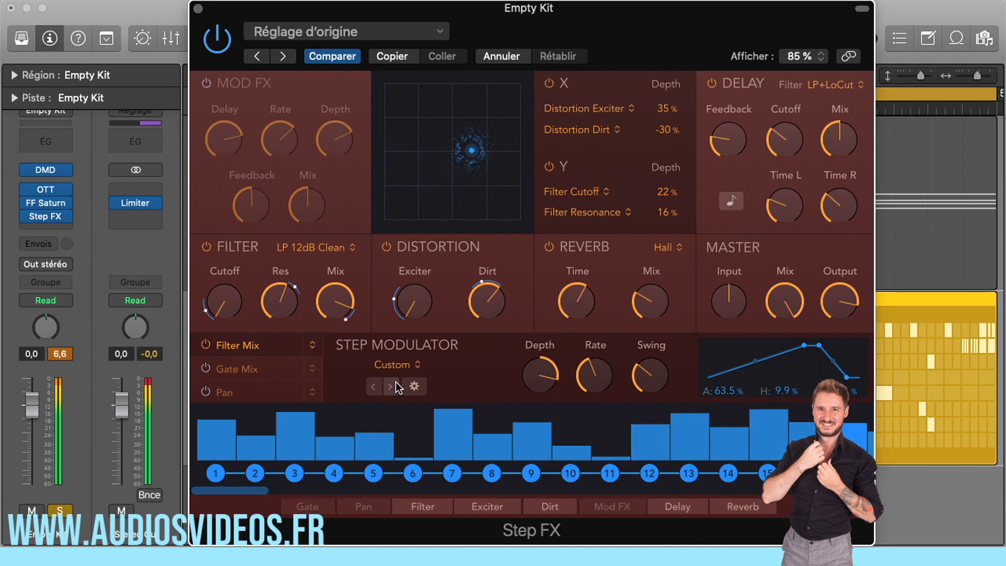
Load the factory step pattern Rolling 04 and audition the following patterns up to Syncopated 04
left_click(398, 366)
mouse_move(413, 402)
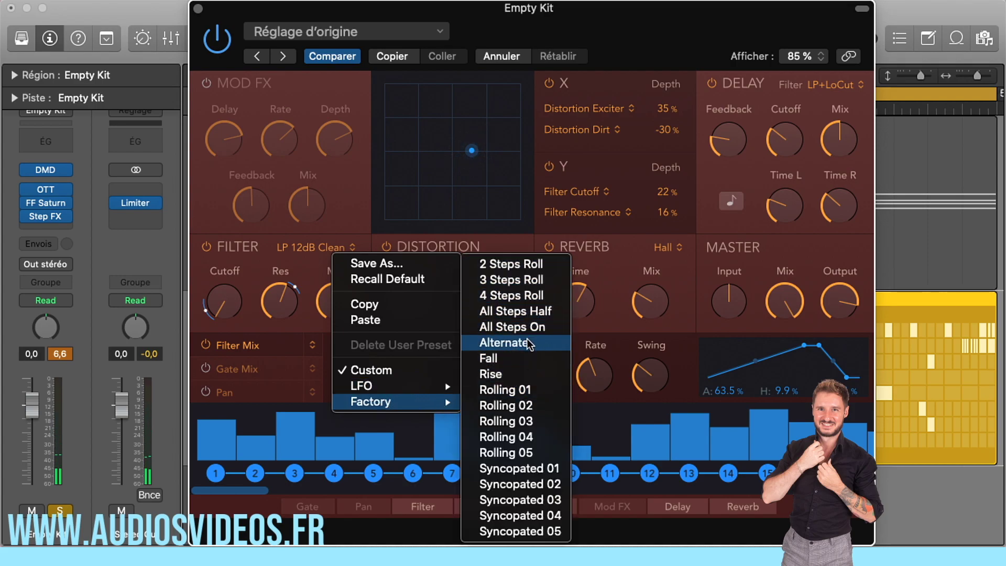
left_click(525, 441)
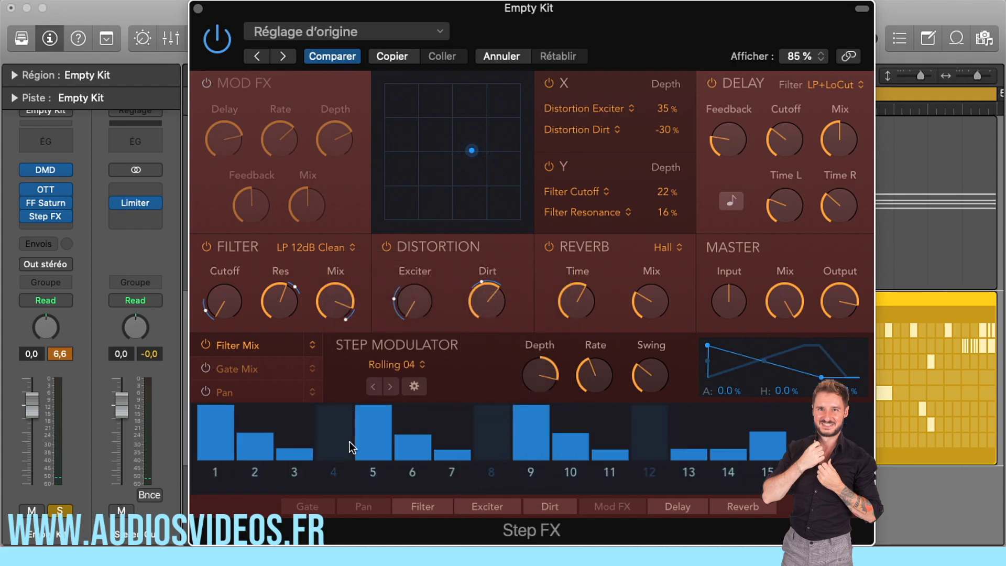
left_click(390, 387)
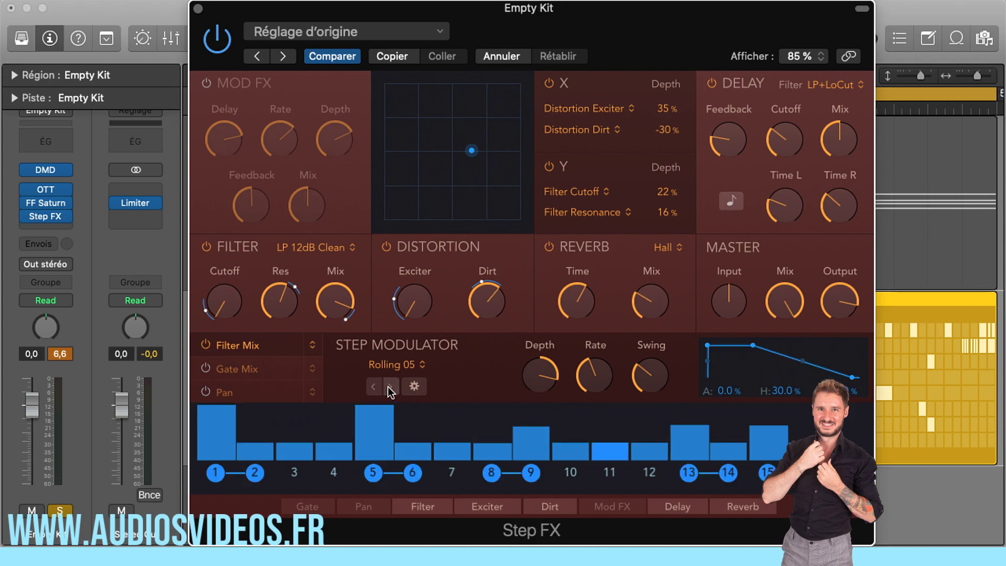
left_click(388, 386)
left_click(390, 386)
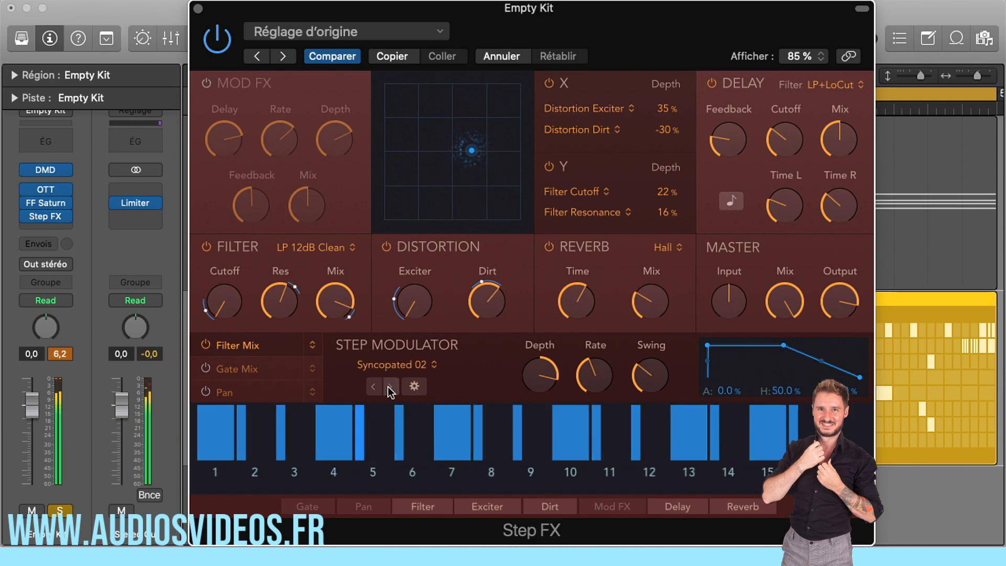
left_click(388, 386)
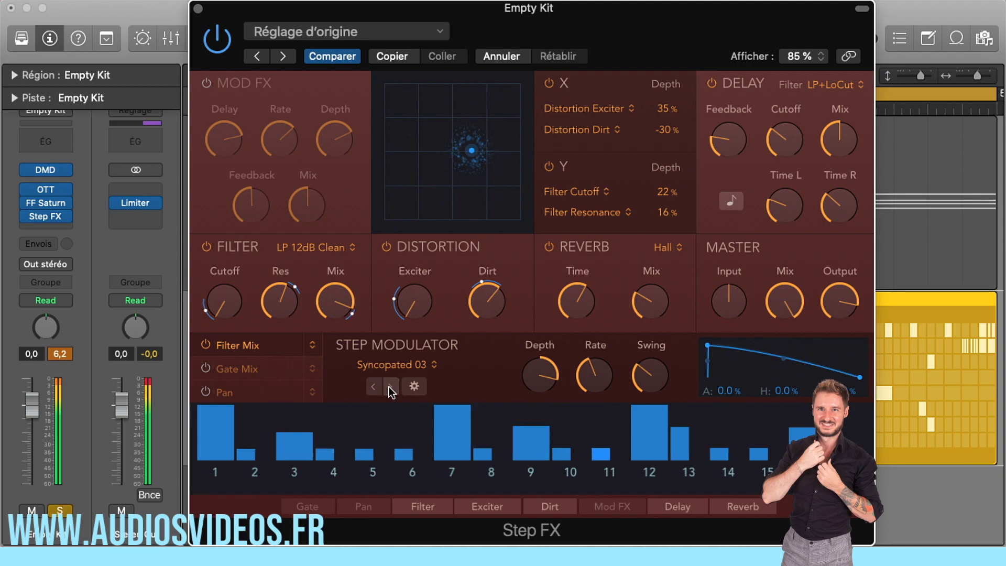
left_click(388, 386)
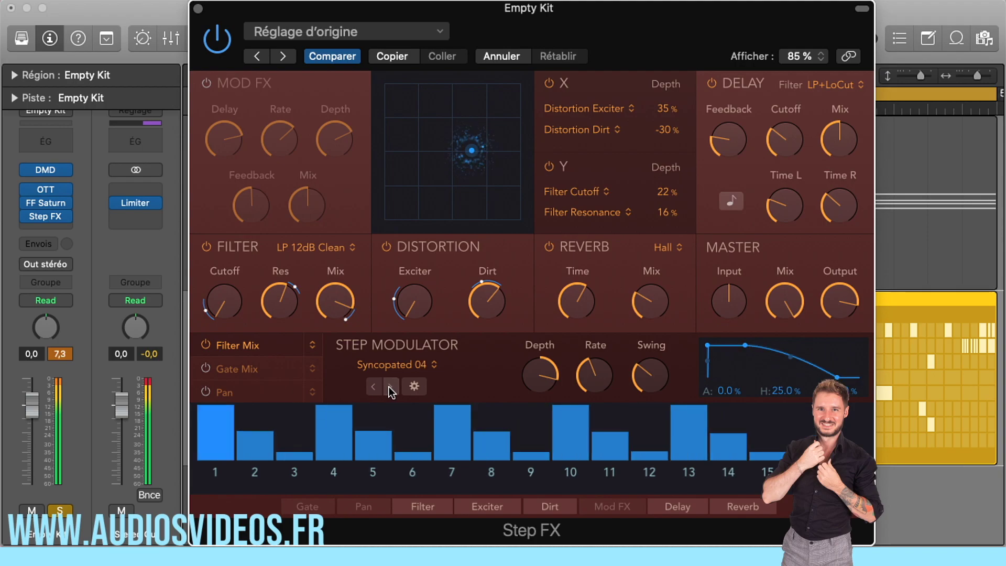
Advance to the step pattern Syncopated 05 and switch off the XY pad's Y and X modulation
left_click(388, 386)
left_click(549, 166)
left_click(558, 84)
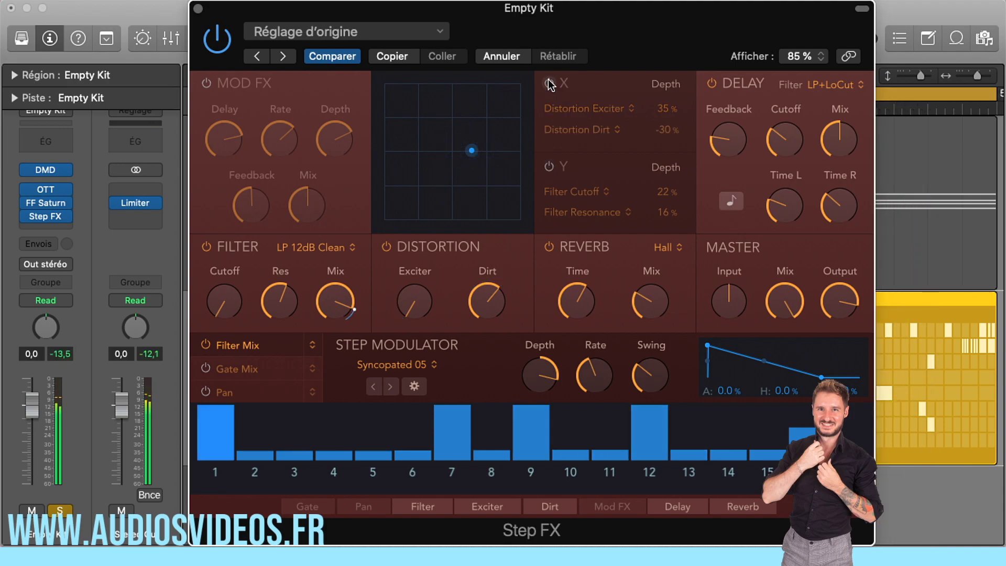
Audition the following step patterns Sine, Triangle and Ramp Up during playback, ending on Ramp Down
left_click(391, 386)
left_click(388, 385)
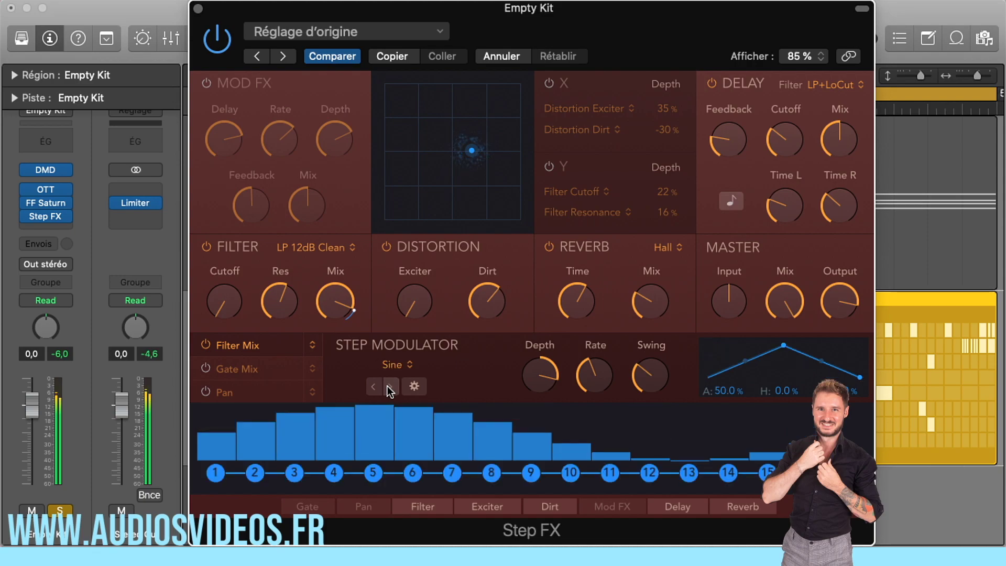
left_click(388, 386)
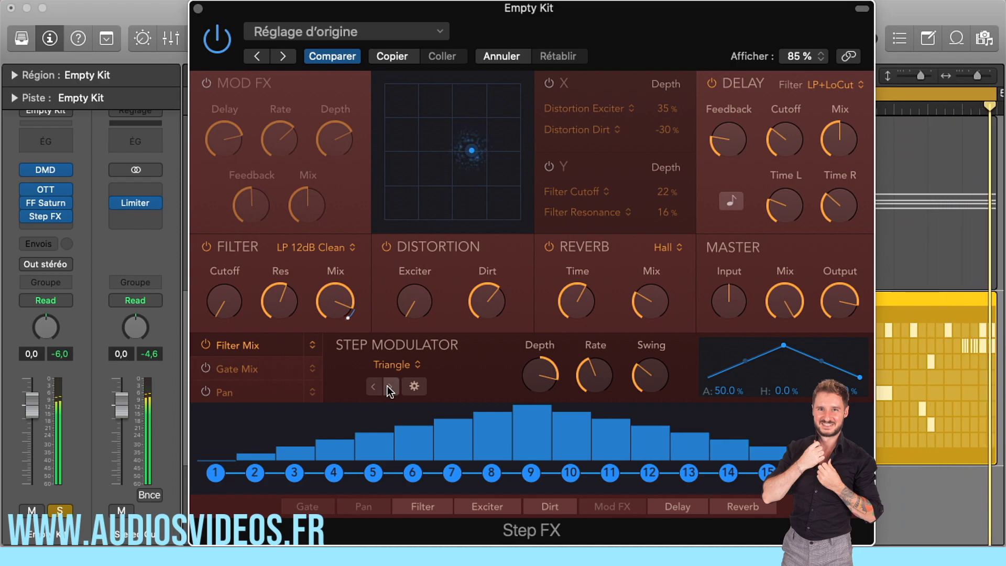
left_click(388, 386)
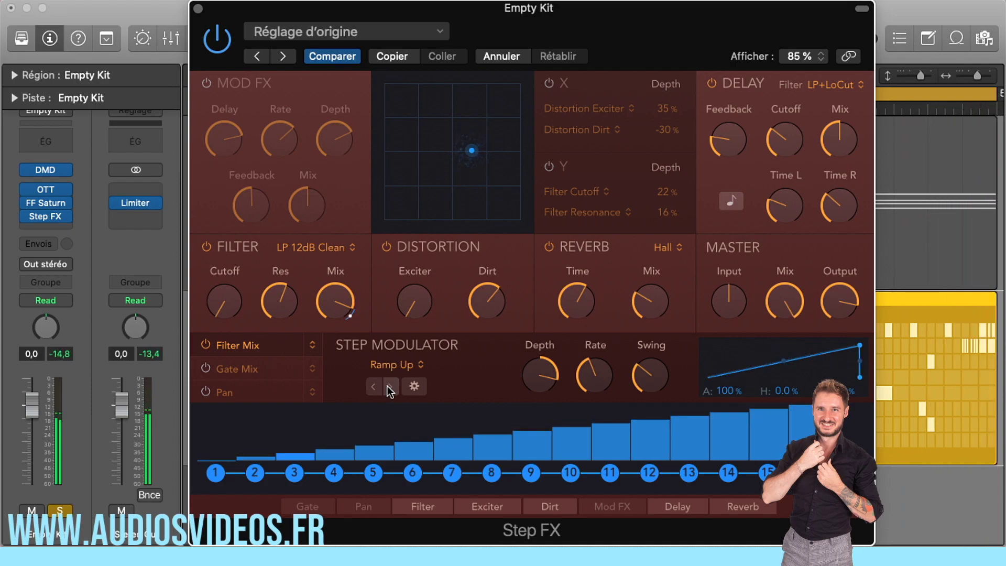
left_click(387, 385)
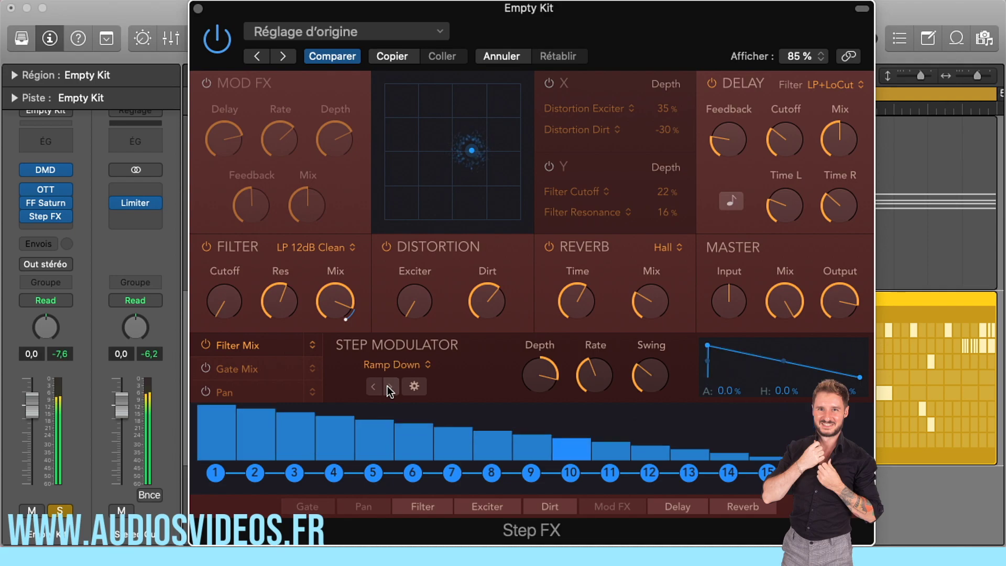
Choose the step pattern Rolling 04 and sweep the XY point from the pad's upper left to its upper right
left_click_drag(464, 144, 420, 117)
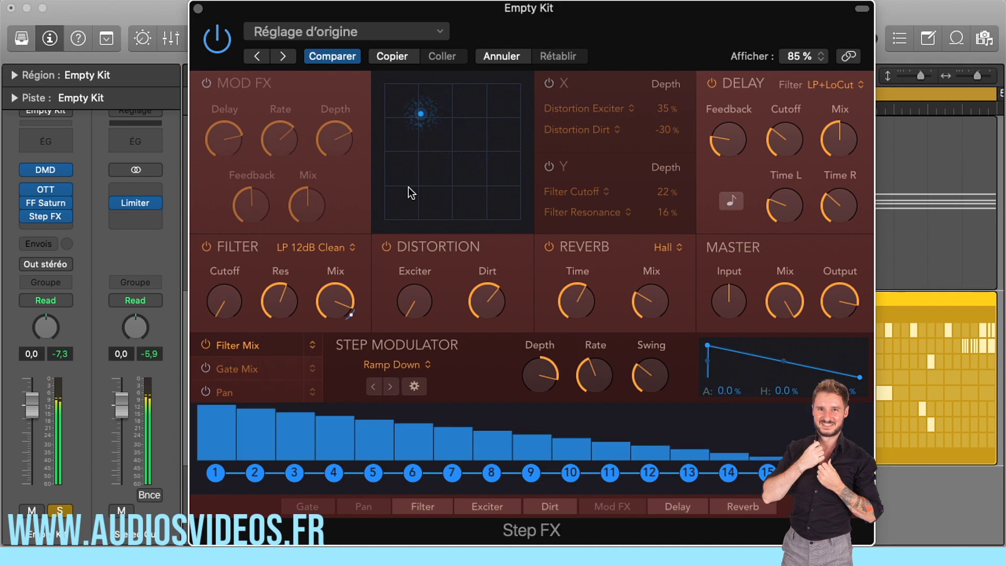
left_click(405, 367)
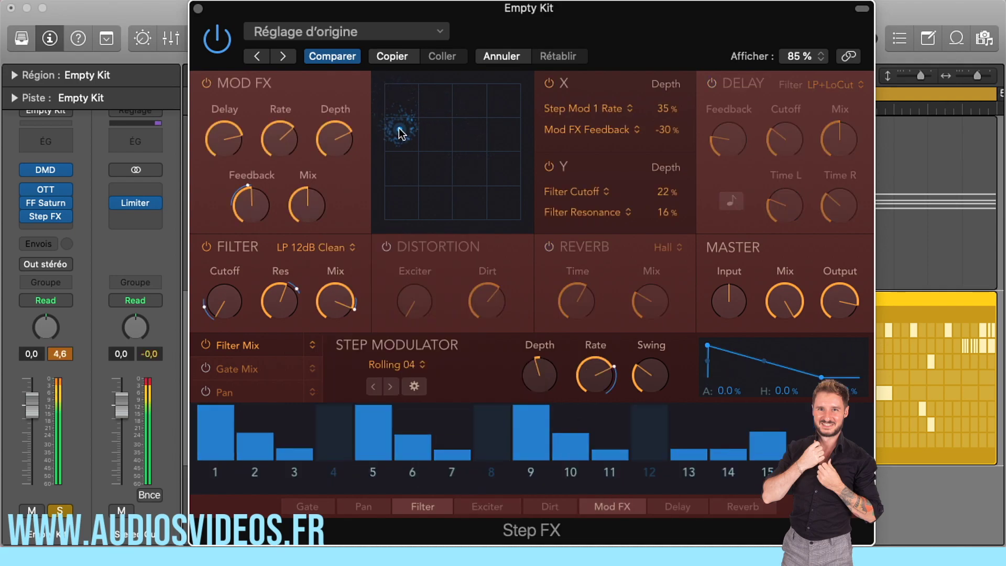
left_click_drag(399, 133, 505, 123)
Lower the Mod FX Feedback and set the Mod FX Delay to 19.3 ms
left_click_drag(249, 204, 234, 231)
left_click_drag(225, 139, 224, 161)
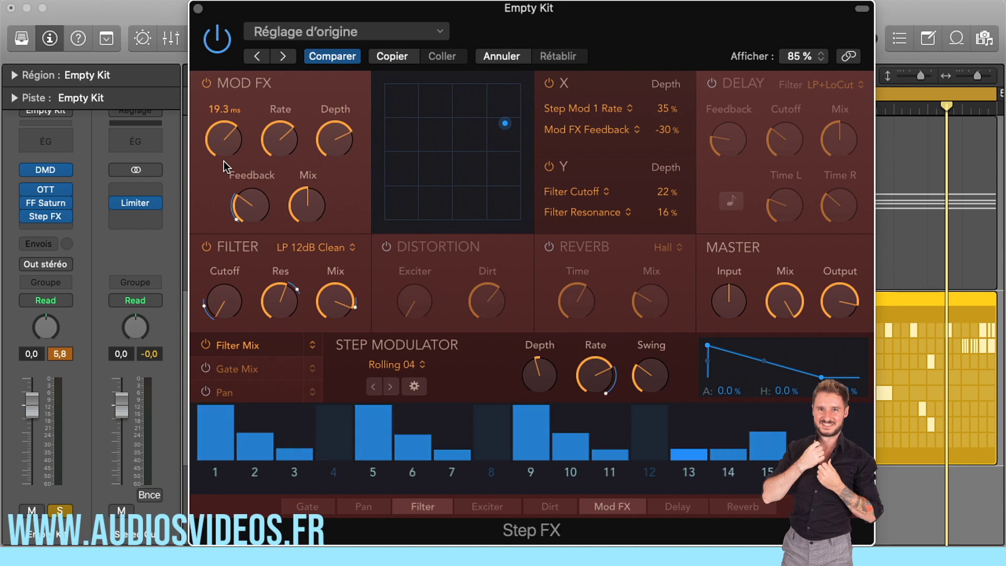
Redraw the levels of steps 5 to 12 with a slower Rate, and turn step 5's tie on and off again
mouse_move(374, 421)
left_mouse_down()
mouse_move(326, 427)
mouse_move(643, 423)
left_mouse_up()
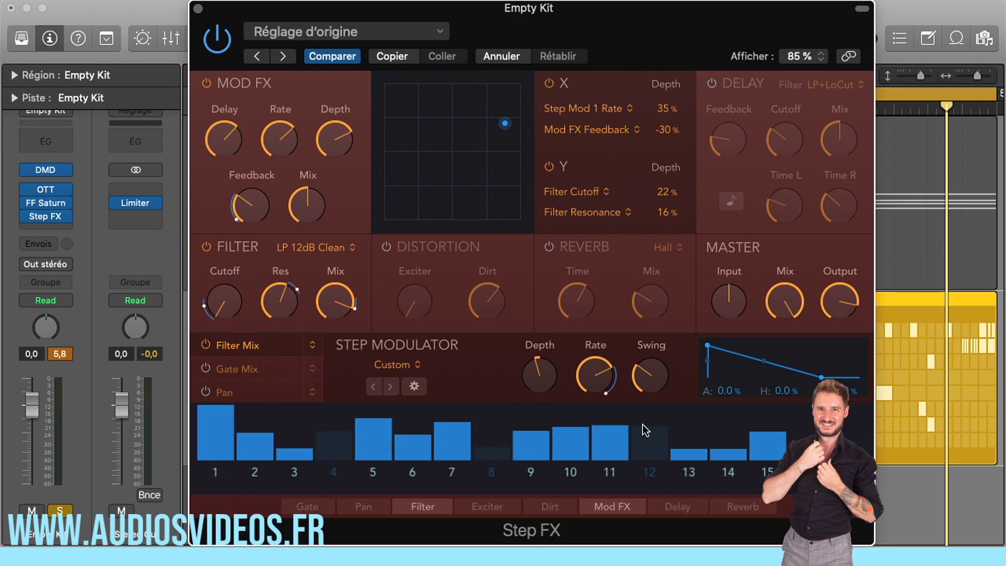
left_click_drag(611, 378, 598, 412)
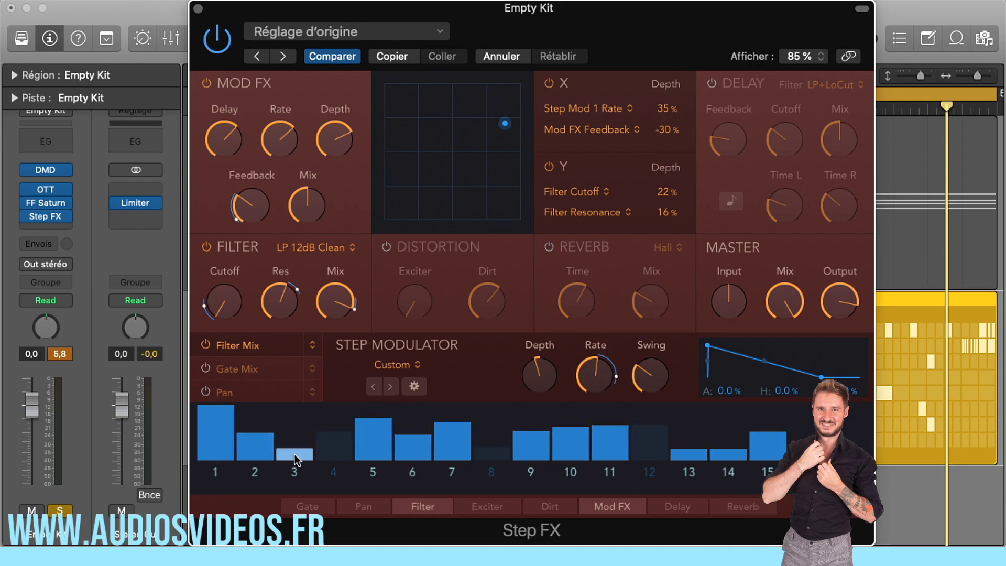
left_click(373, 473)
left_click(373, 472)
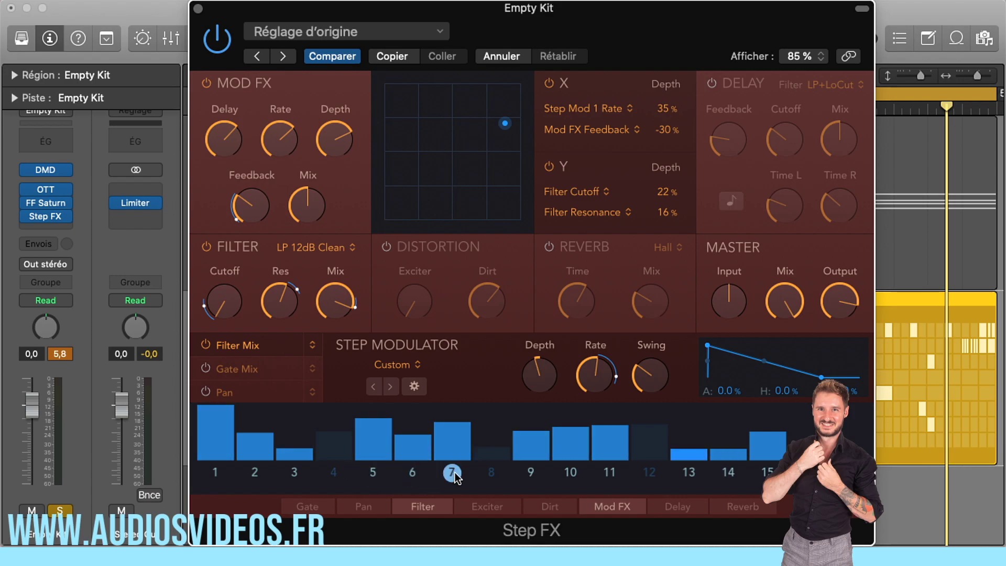
Set the Step Modulator's Rate to 1/8d and shape its envelope with 15.2% attack and 50.5% hold
left_click_drag(595, 385, 587, 422)
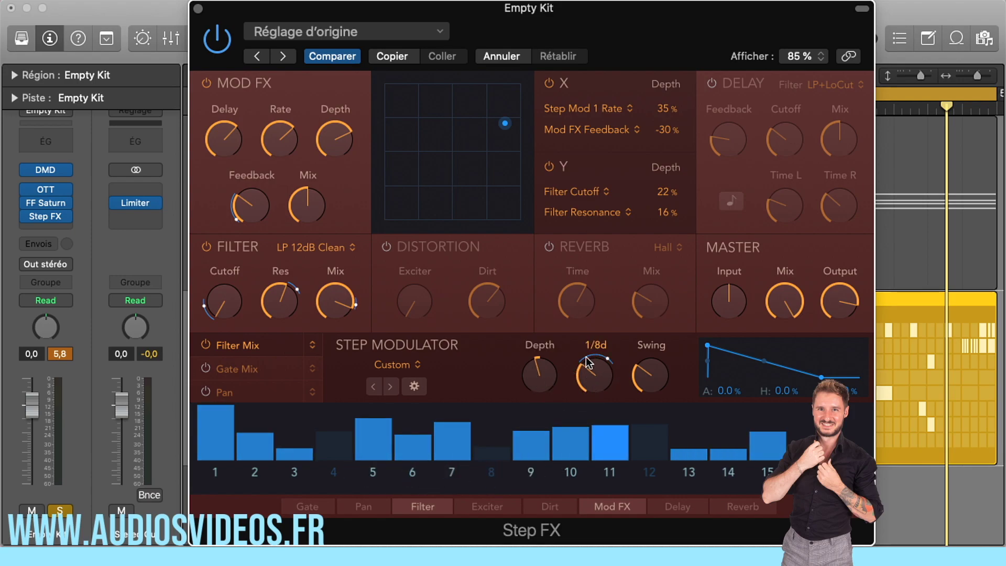
left_click_drag(713, 360, 725, 356)
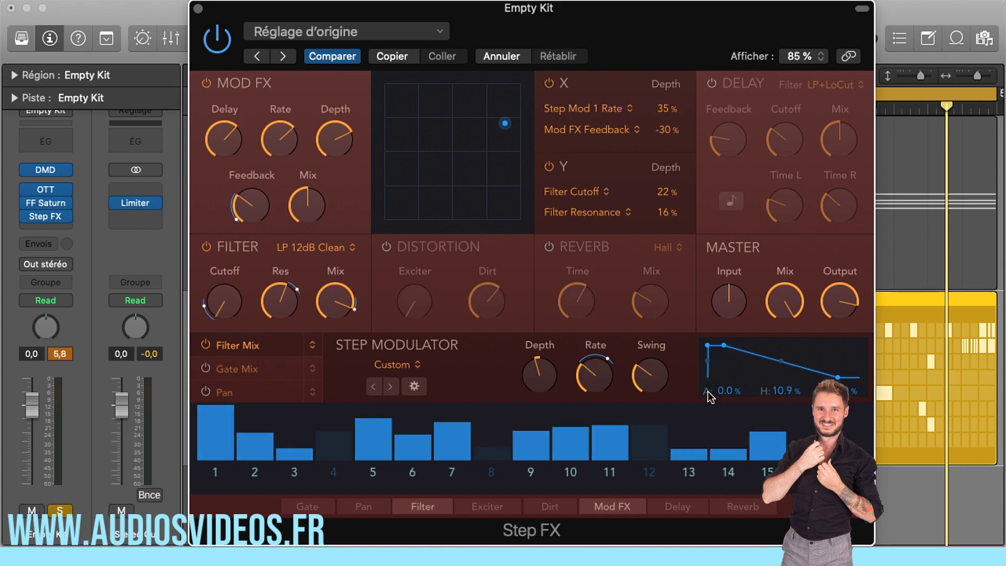
left_click_drag(708, 347, 860, 379)
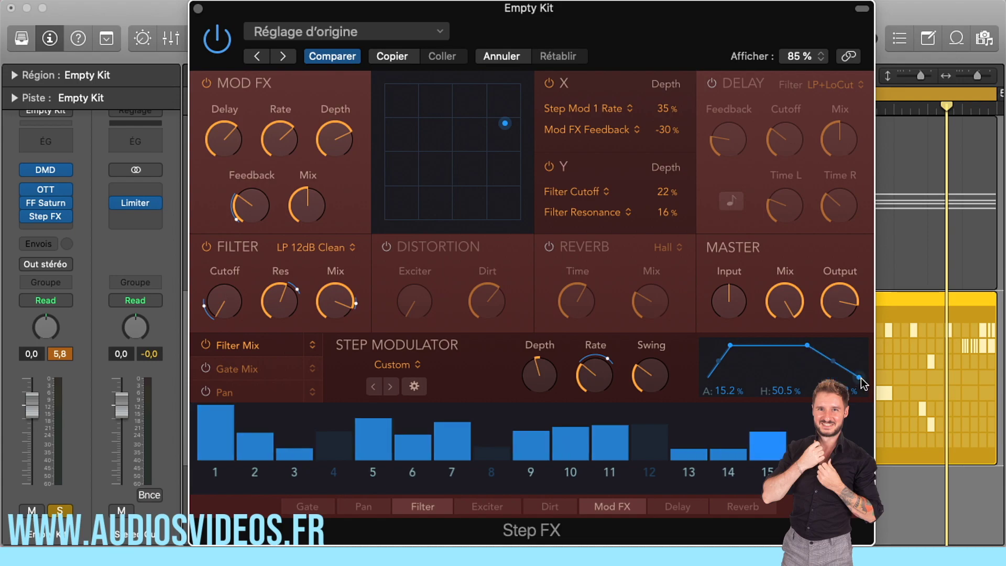